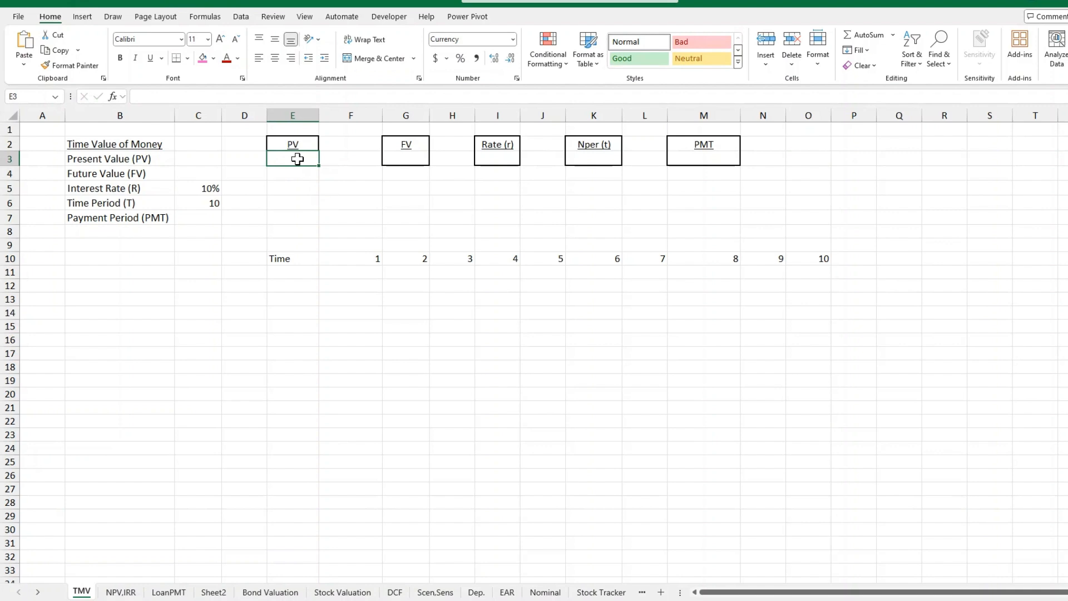
Calculate the present value in E3 with =PV(C5,C6,,200), leaving the payment argument empty.
{"action": "type", "text": "=pv"}
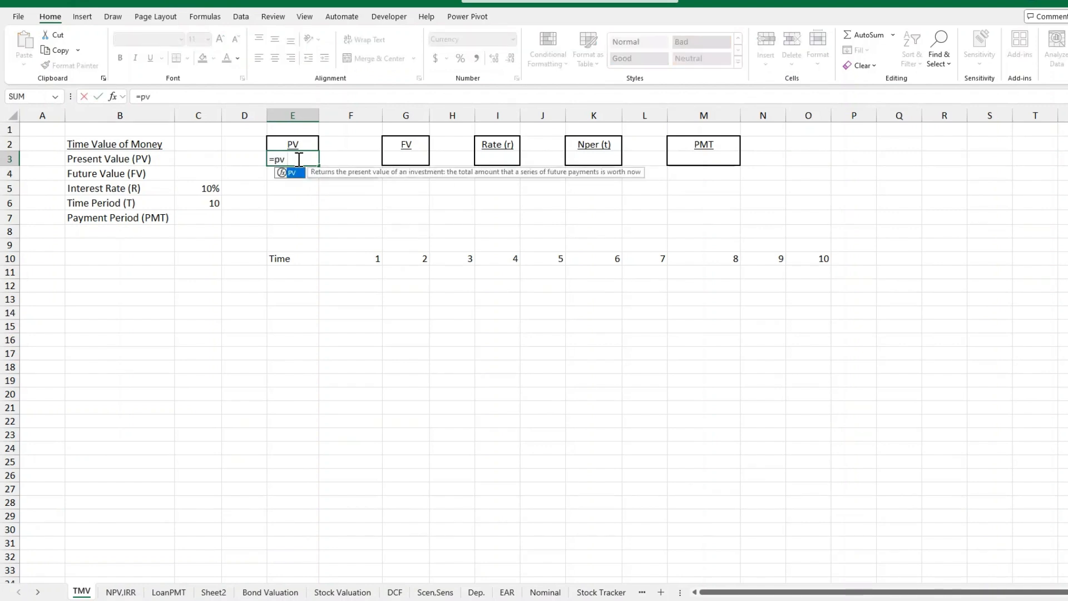
{"action": "type", "text": "("}
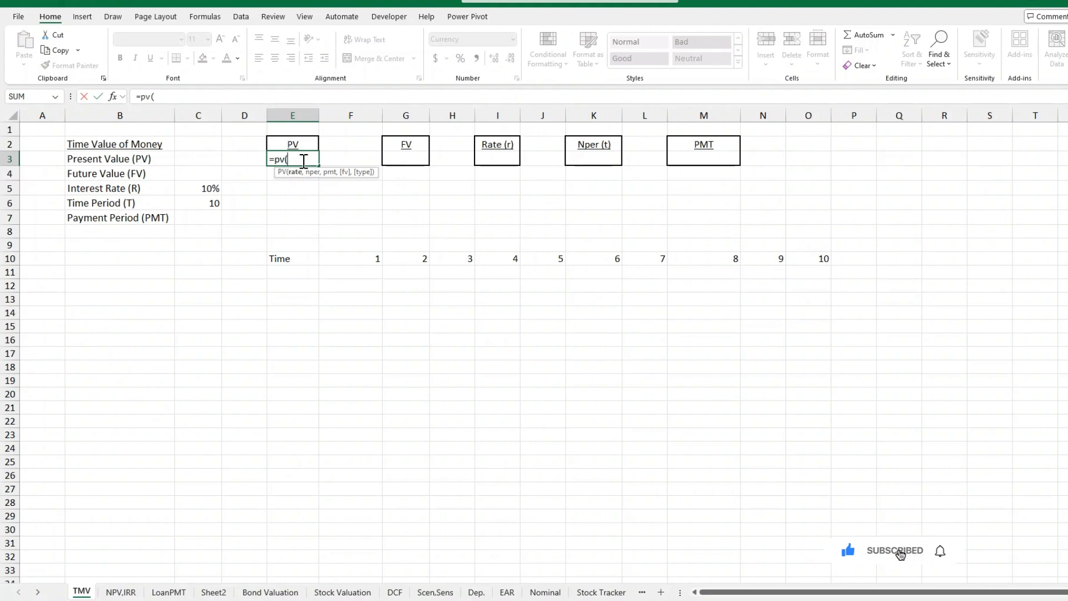
{"action": "left_click", "coordinate": [210, 189]}
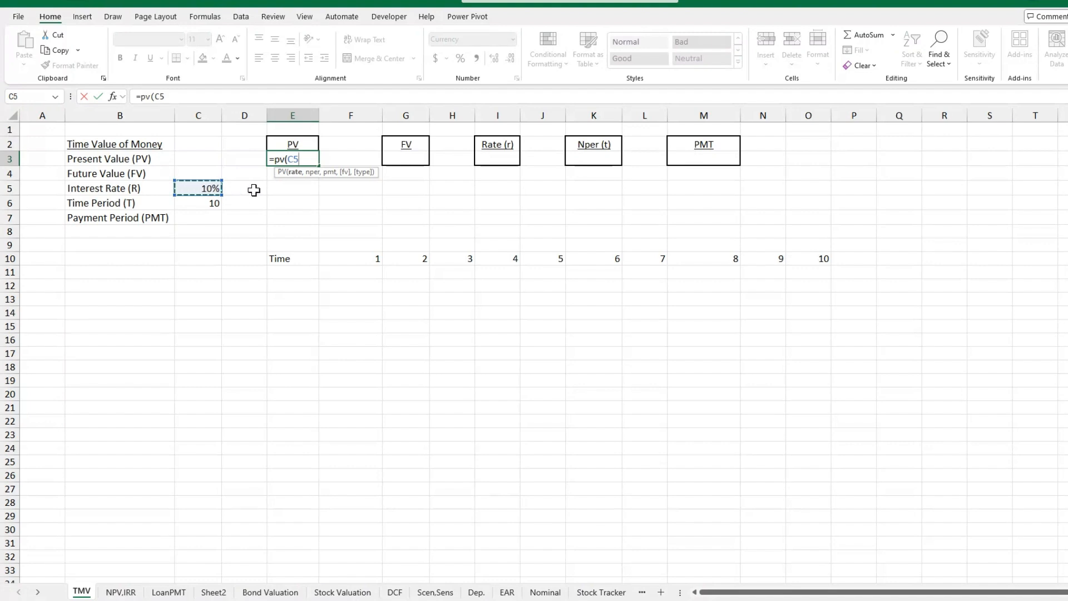
{"action": "type", "text": ","}
{"action": "left_click", "coordinate": [200, 203]}
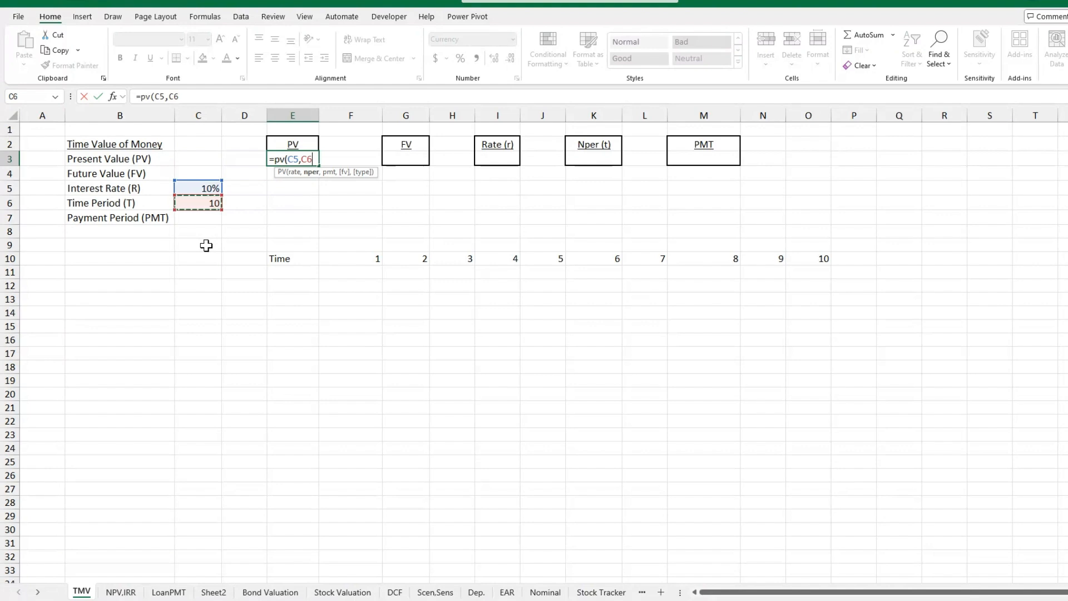
{"action": "type", "text": ","}
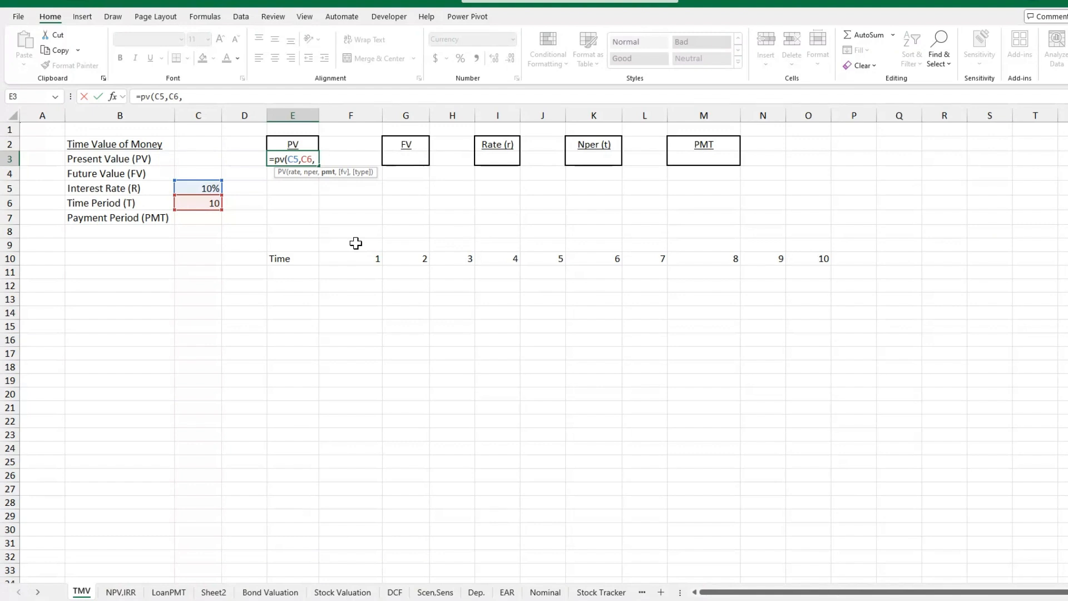
{"action": "type", "text": ","}
{"action": "type", "text": "200,"}
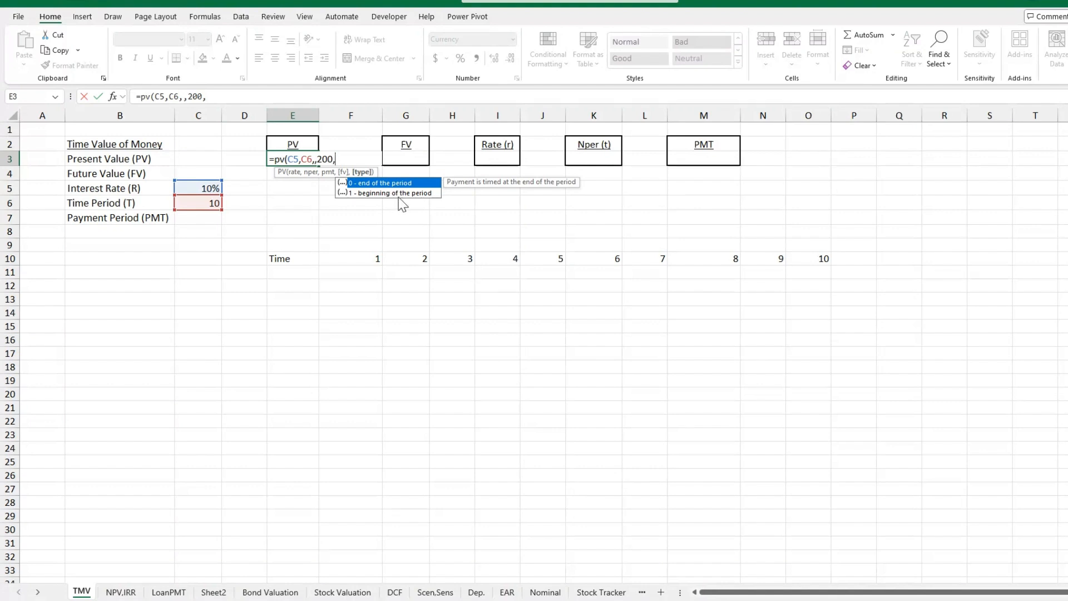
{"action": "key", "text": "BackSpace"}
{"action": "type", "text": ")"}
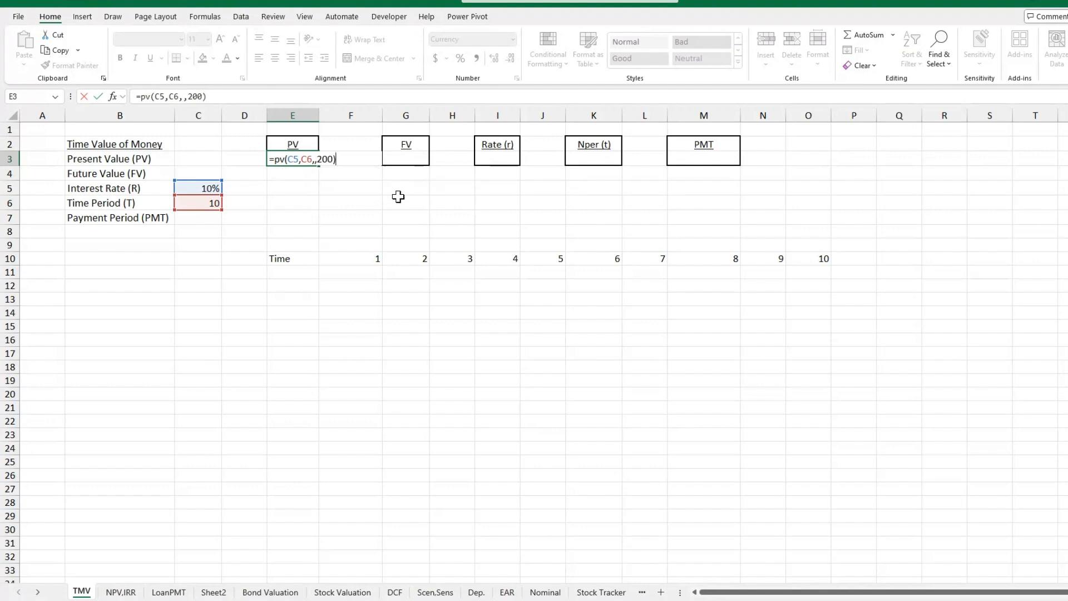
{"action": "key", "text": "Return"}
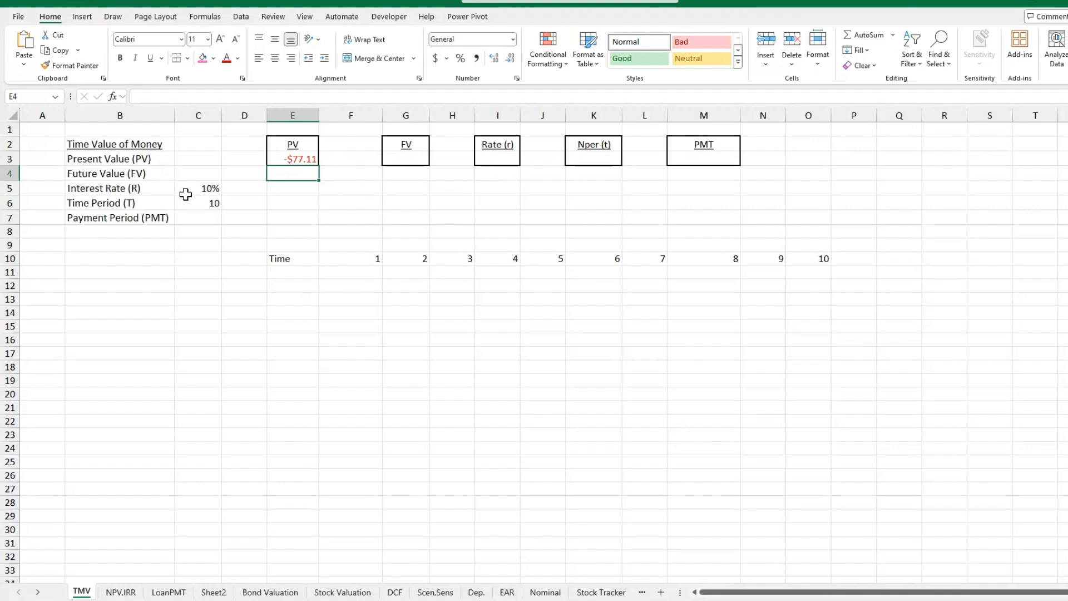
Enter the compounding factor formula =(1.1)^F10 in F11, below time period 1.
{"action": "left_click", "coordinate": [367, 272]}
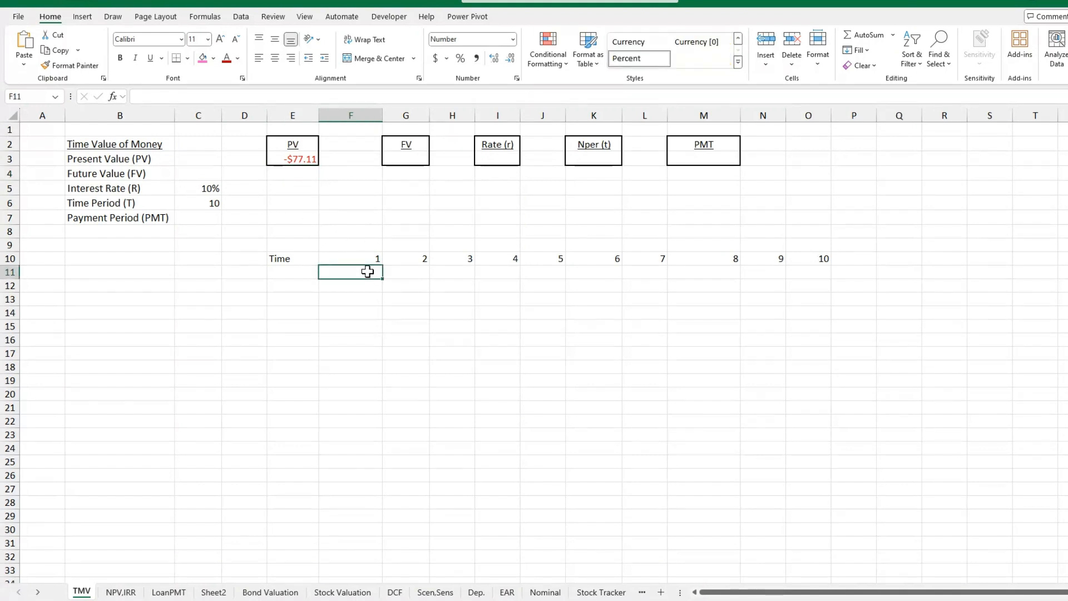
{"action": "type", "text": "="}
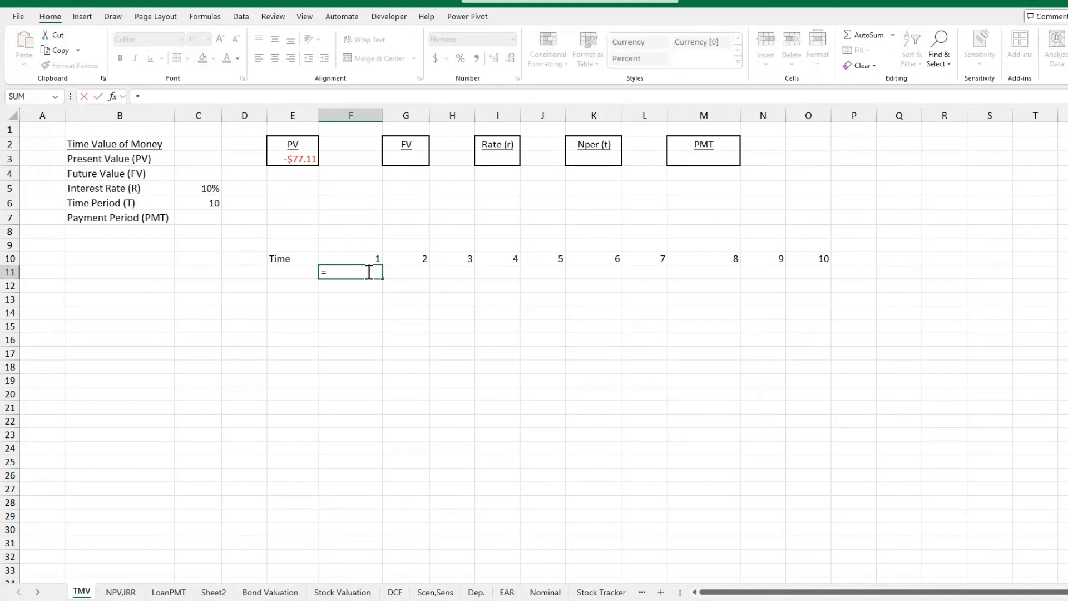
{"action": "type", "text": "(1.1)^"}
{"action": "left_click", "coordinate": [368, 259]}
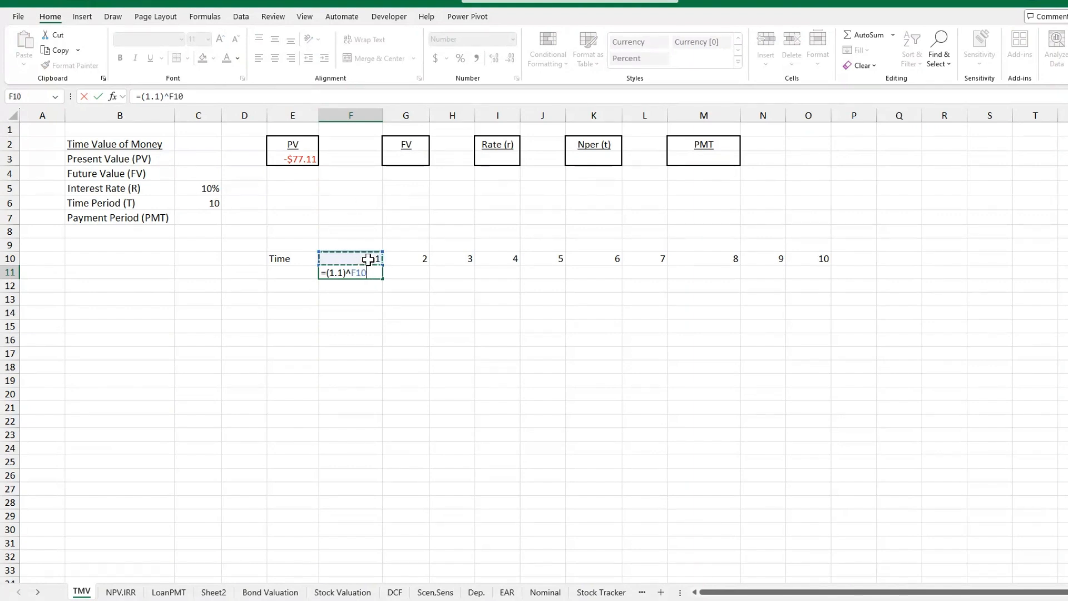
{"action": "key", "text": "Return"}
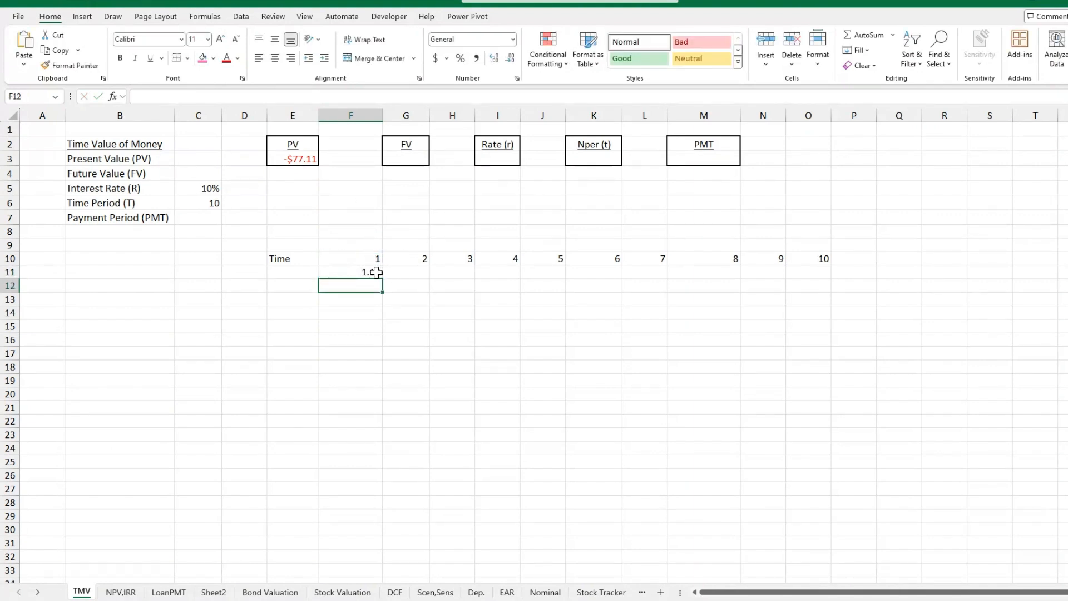
Fill the compounding factor formula from F11 across to O11, covering all ten time periods.
{"action": "left_click", "coordinate": [374, 272]}
{"action": "left_click_drag", "start_coordinate": [385, 280], "coordinate": [813, 277]}
{"action": "left_click", "coordinate": [768, 302]}
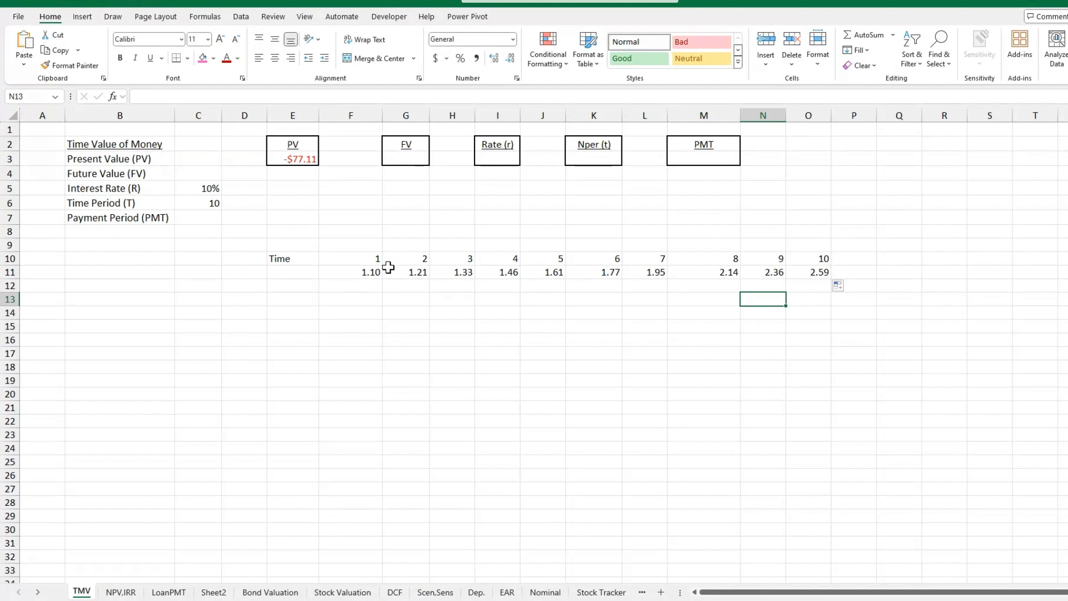
{"action": "left_click_drag", "start_coordinate": [369, 271], "coordinate": [764, 271]}
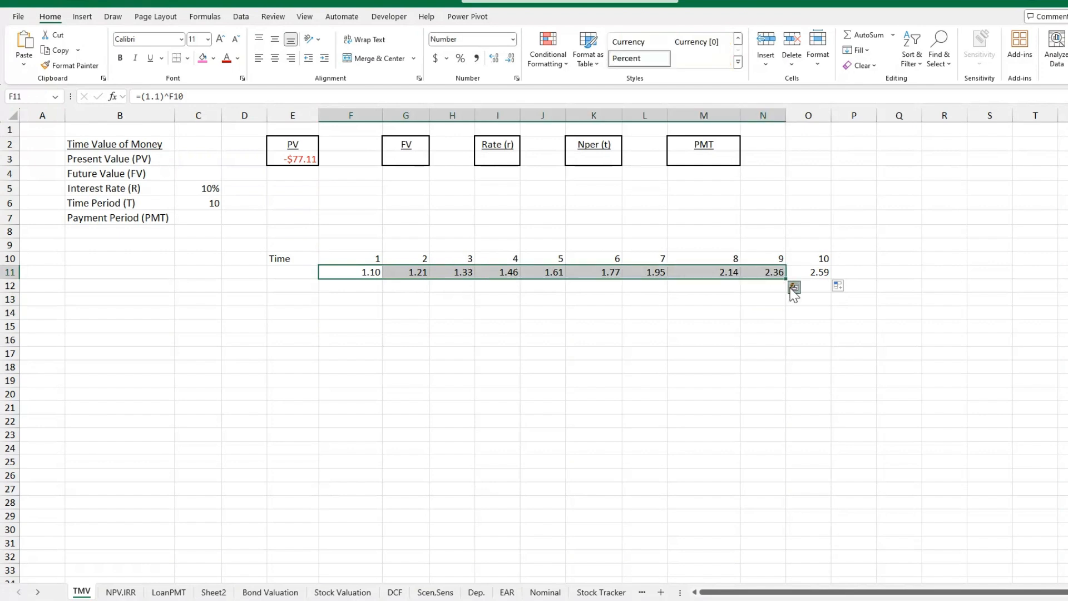
{"action": "left_click", "coordinate": [794, 287]}
{"action": "left_click", "coordinate": [745, 286]}
{"action": "left_click", "coordinate": [793, 287]}
Discount the future value of 200 in O12 with the formula =200/O11.
{"action": "left_click", "coordinate": [818, 285]}
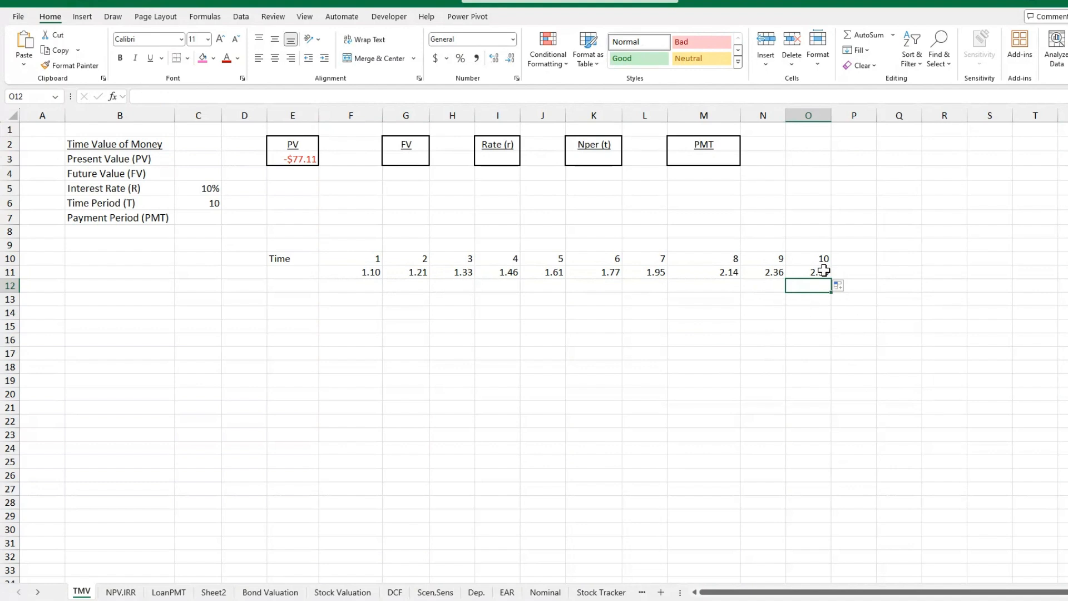
{"action": "type", "text": "="}
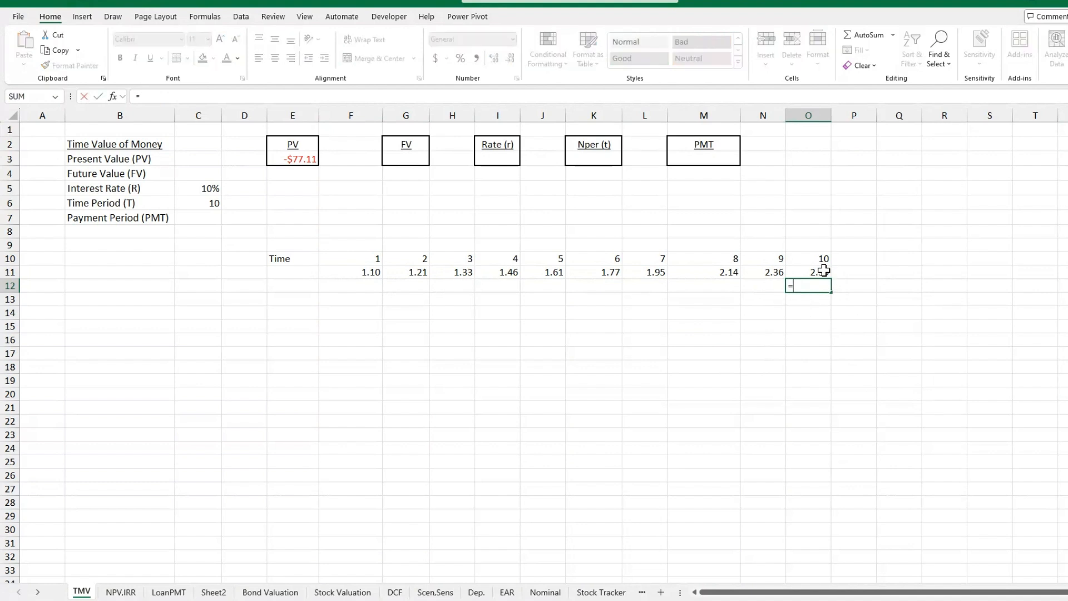
{"action": "type", "text": "200/"}
{"action": "left_click", "coordinate": [822, 271]}
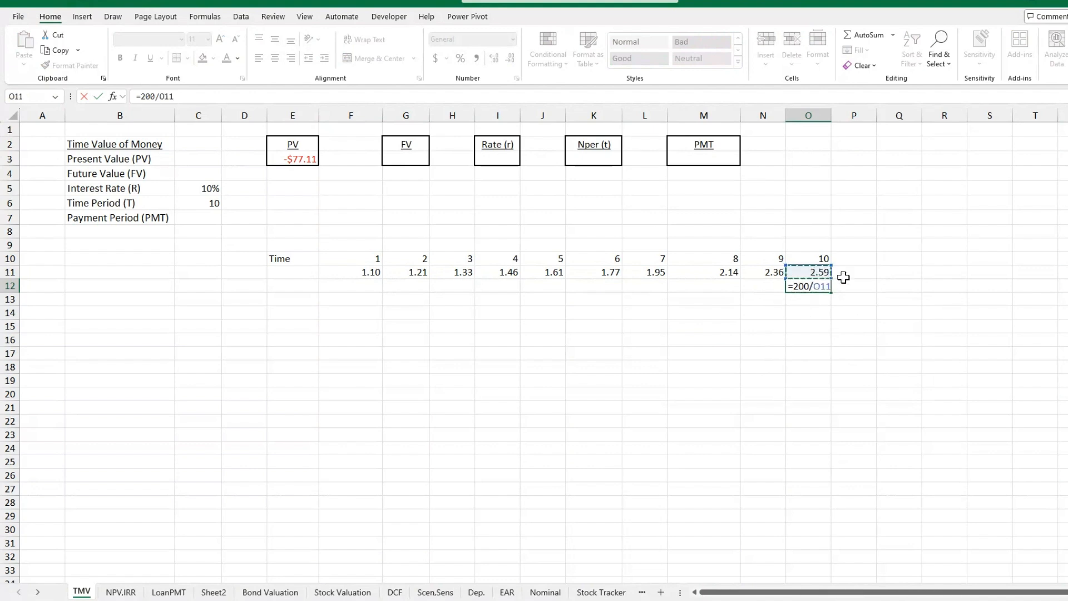
{"action": "key", "text": "Return"}
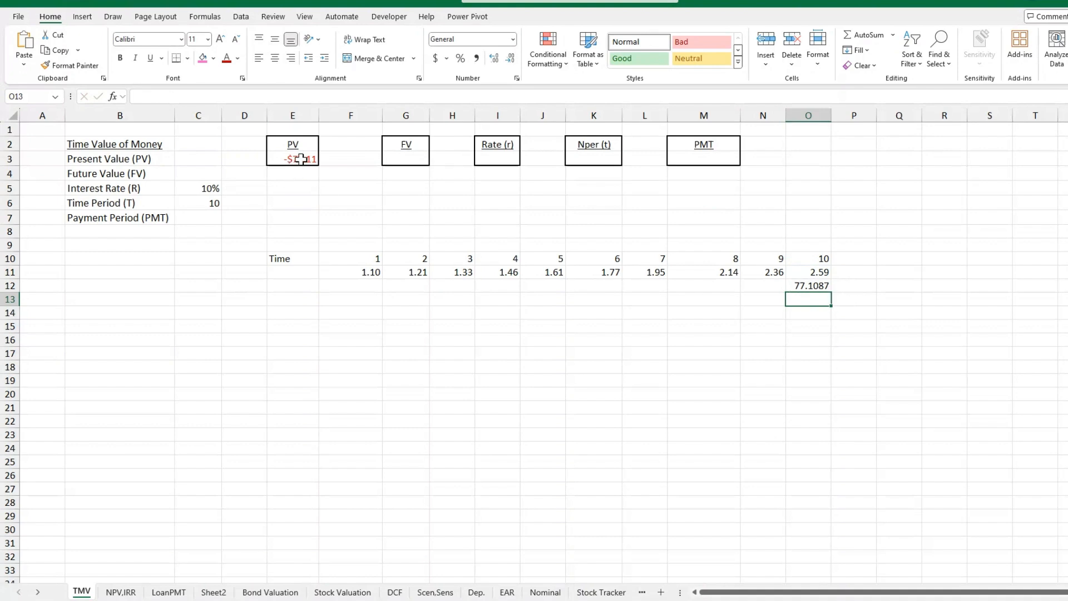
Calculate the future value in G3 with =FV(C5,C6,,E3), leaving the payment argument empty.
{"action": "left_click", "coordinate": [416, 159]}
{"action": "type", "text": "="}
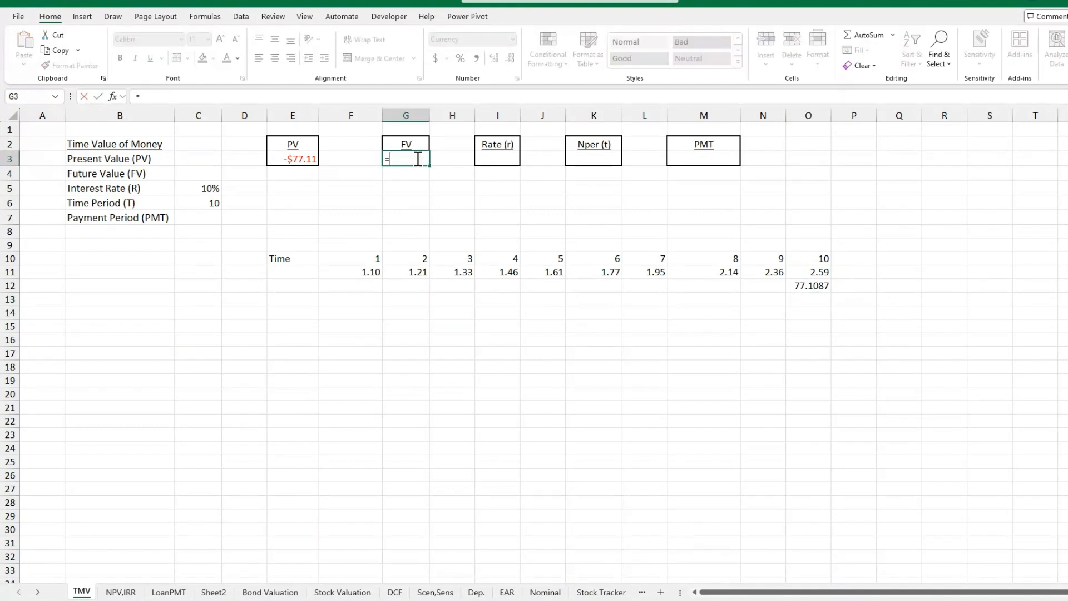
{"action": "type", "text": "fv("}
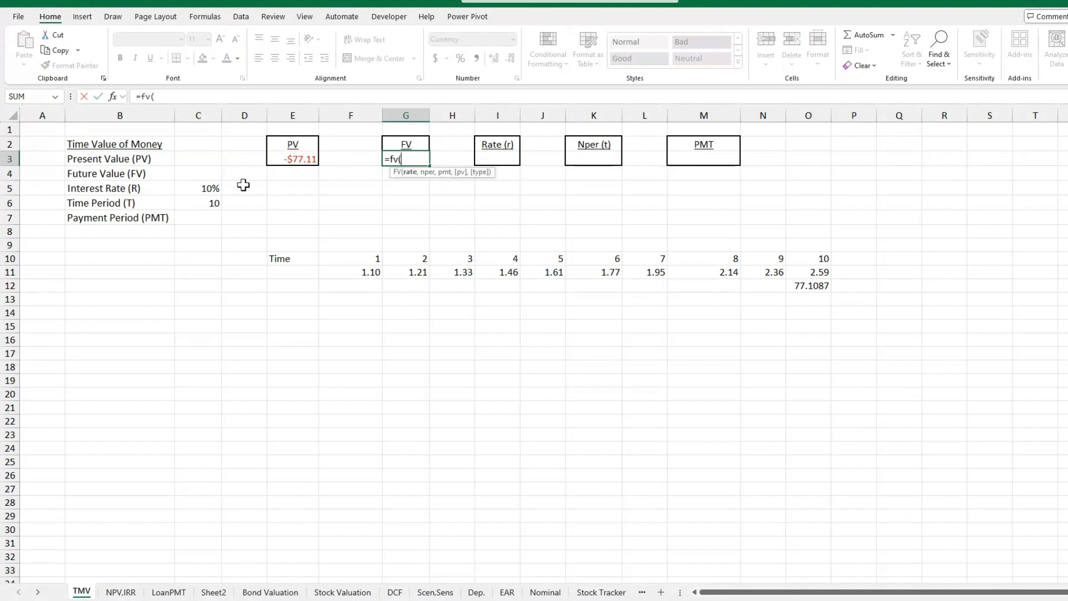
{"action": "left_click", "coordinate": [198, 188]}
{"action": "type", "text": ","}
{"action": "left_click", "coordinate": [216, 203]}
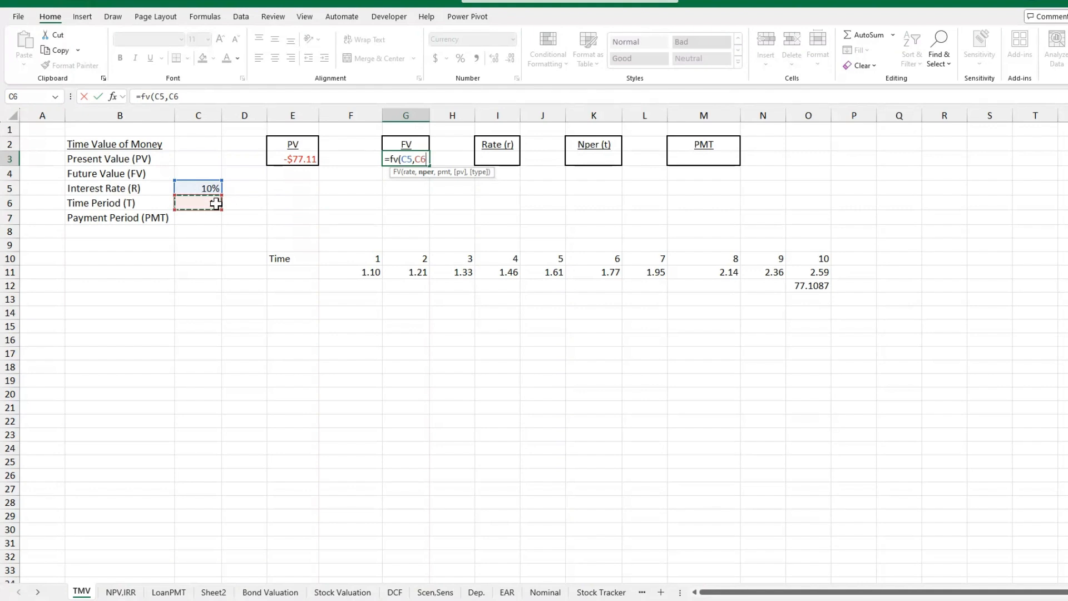
{"action": "type", "text": ",,"}
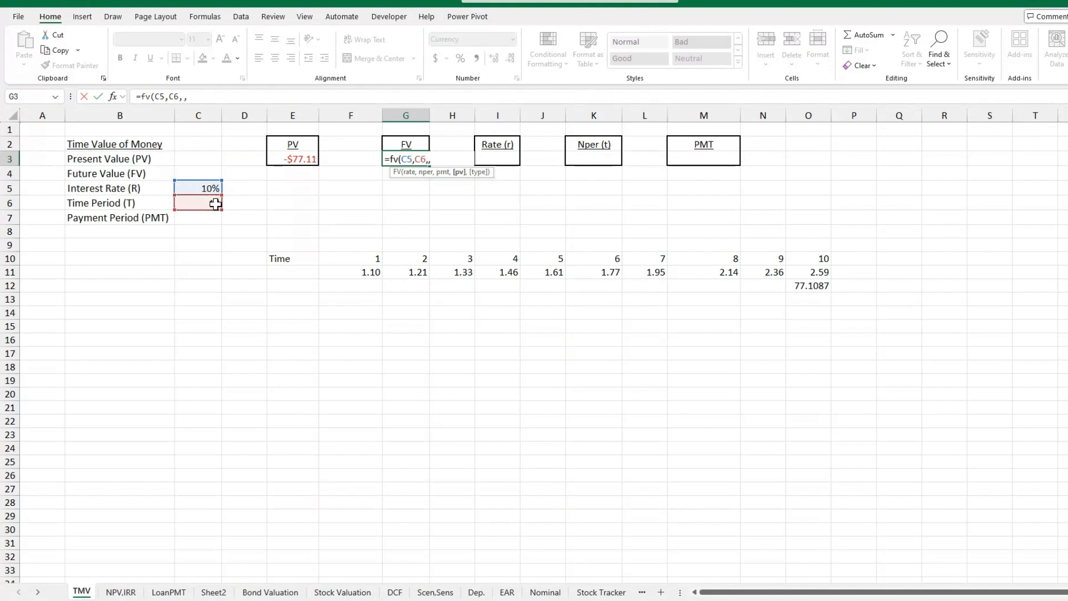
{"action": "left_click", "coordinate": [312, 160]}
{"action": "type", "text": ")"}
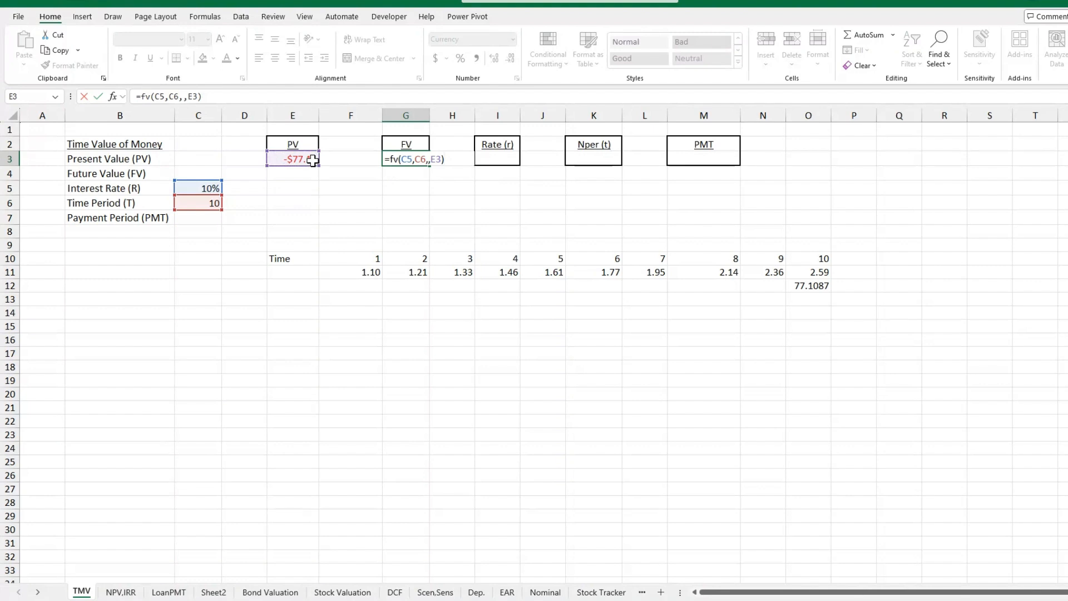
{"action": "key", "text": "Return"}
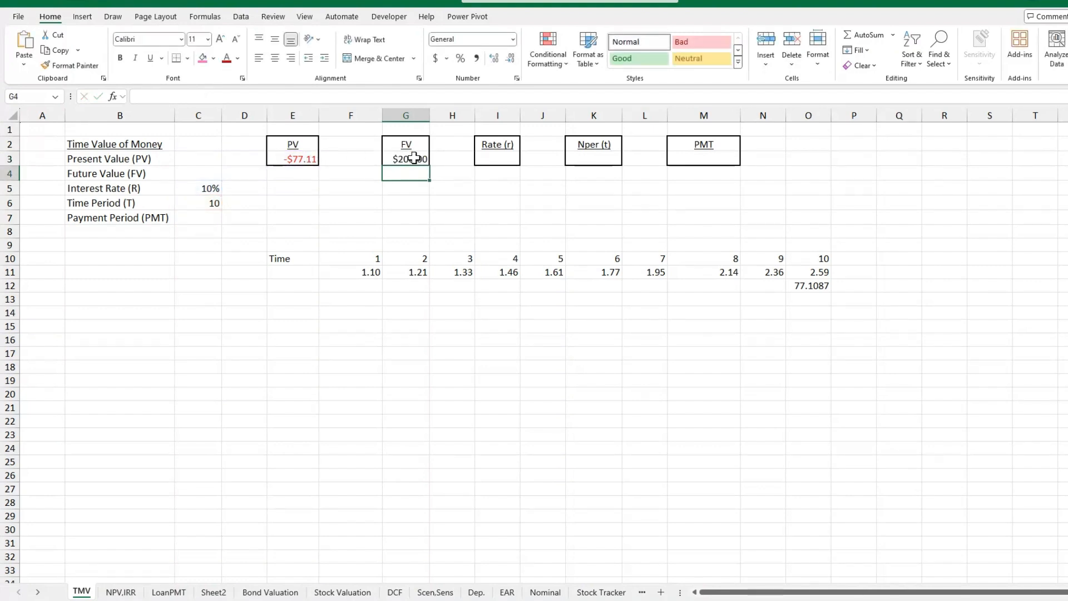
Review the discounted value in O12 and the compounding factors for the time periods in row 11.
{"action": "left_click", "coordinate": [824, 287]}
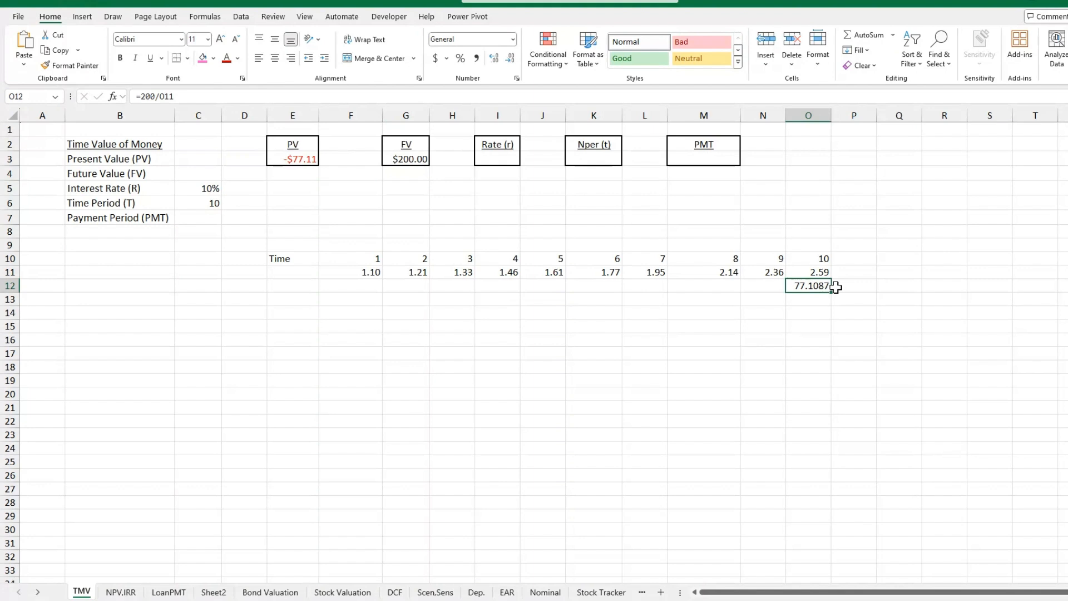
{"action": "left_click_drag", "start_coordinate": [390, 274], "coordinate": [810, 274]}
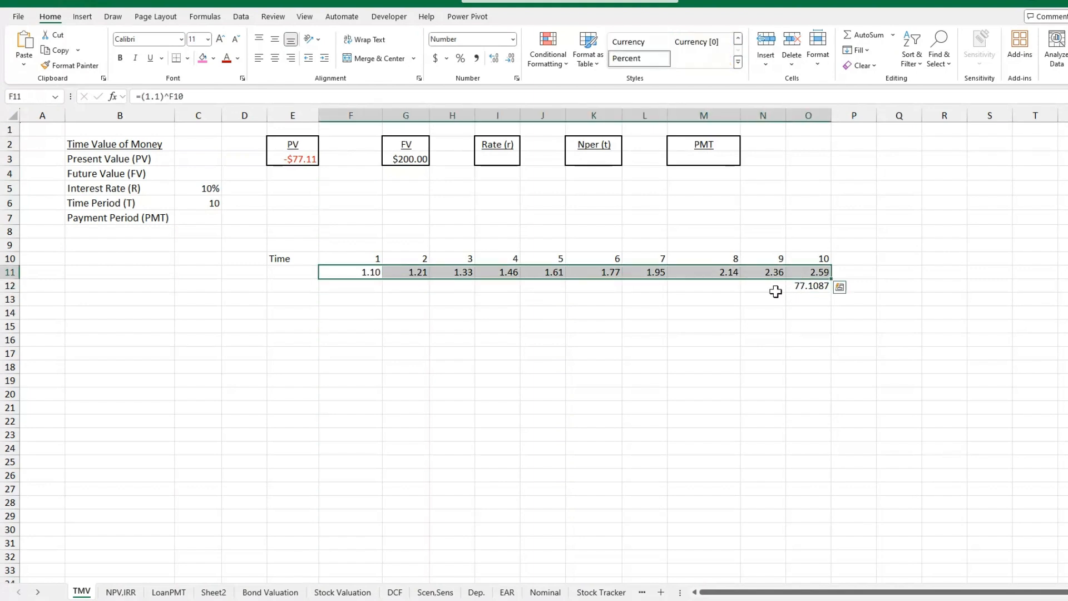
{"action": "left_click", "coordinate": [772, 295]}
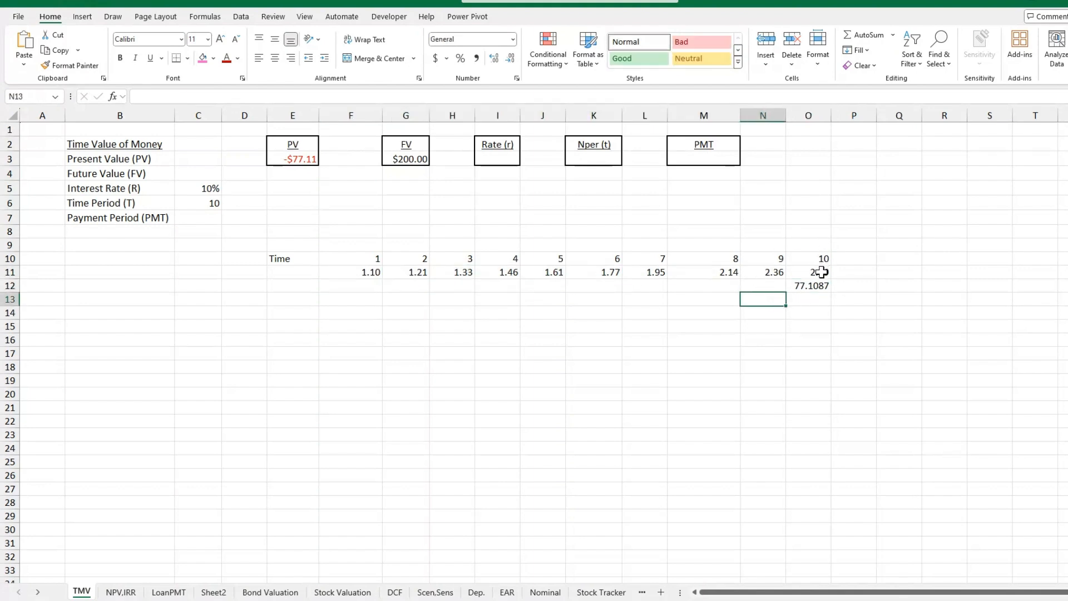
{"action": "left_click_drag", "start_coordinate": [372, 272], "coordinate": [777, 272]}
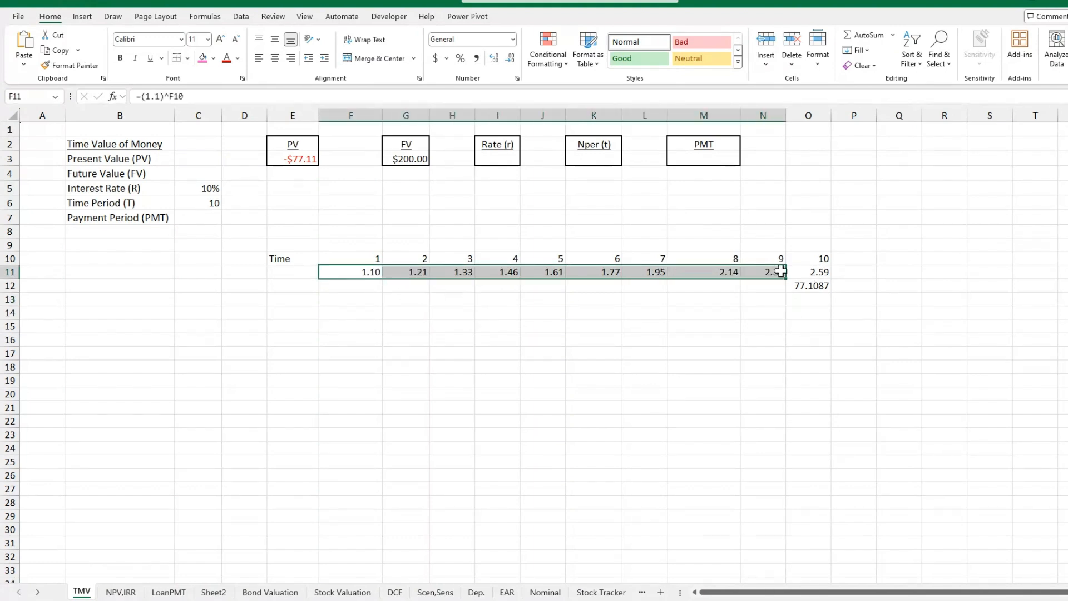
{"action": "left_click", "coordinate": [685, 310]}
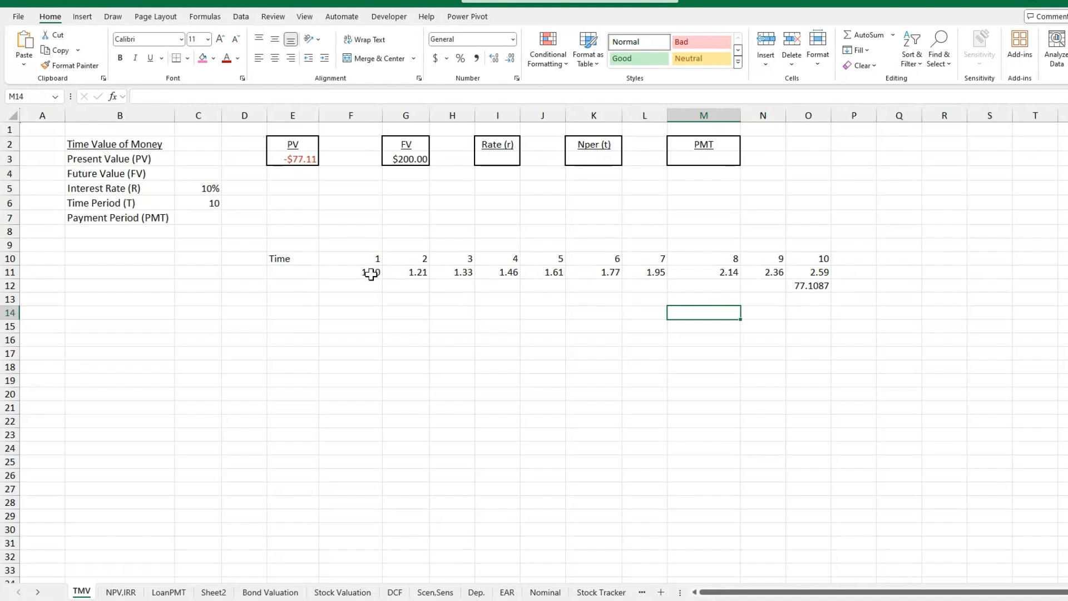
{"action": "left_click", "coordinate": [416, 273]}
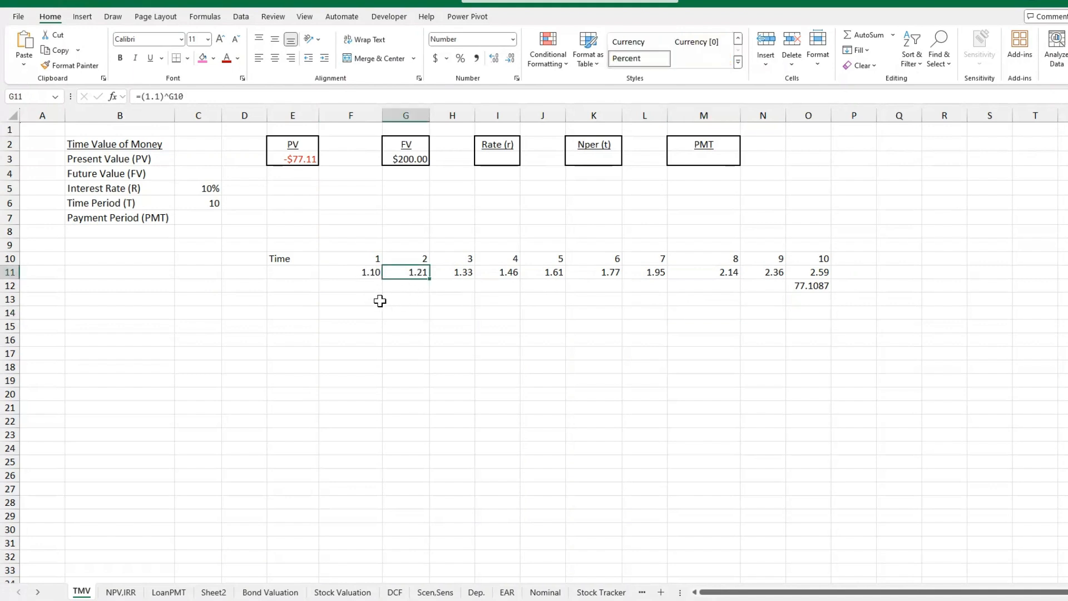
{"action": "left_click", "coordinate": [463, 273]}
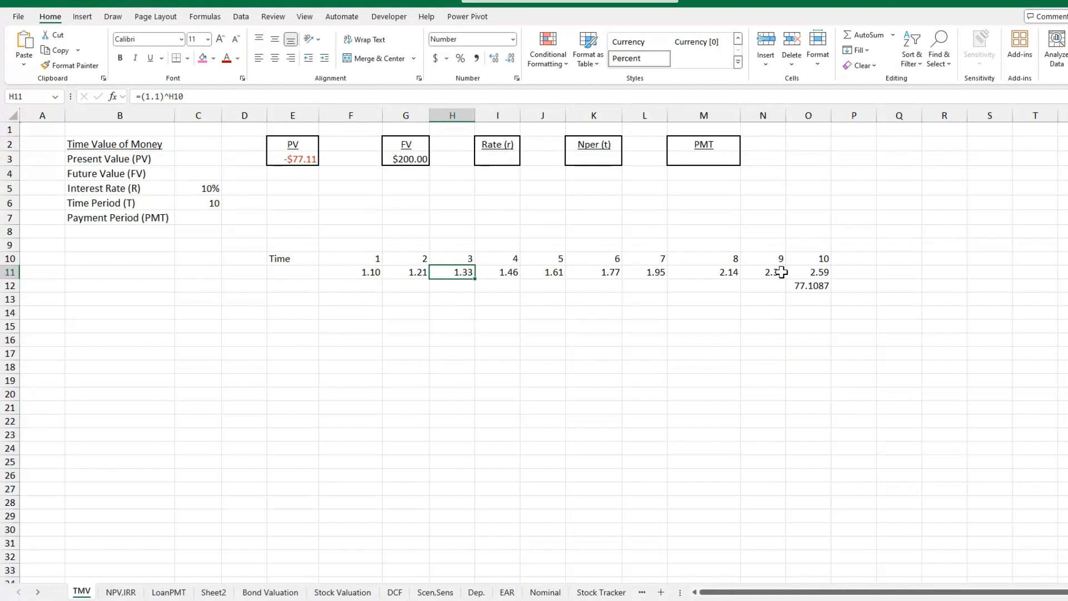
Compound the discounted value in O12 forward in O13 with the formula =O12*O11.
{"action": "left_click", "coordinate": [814, 297]}
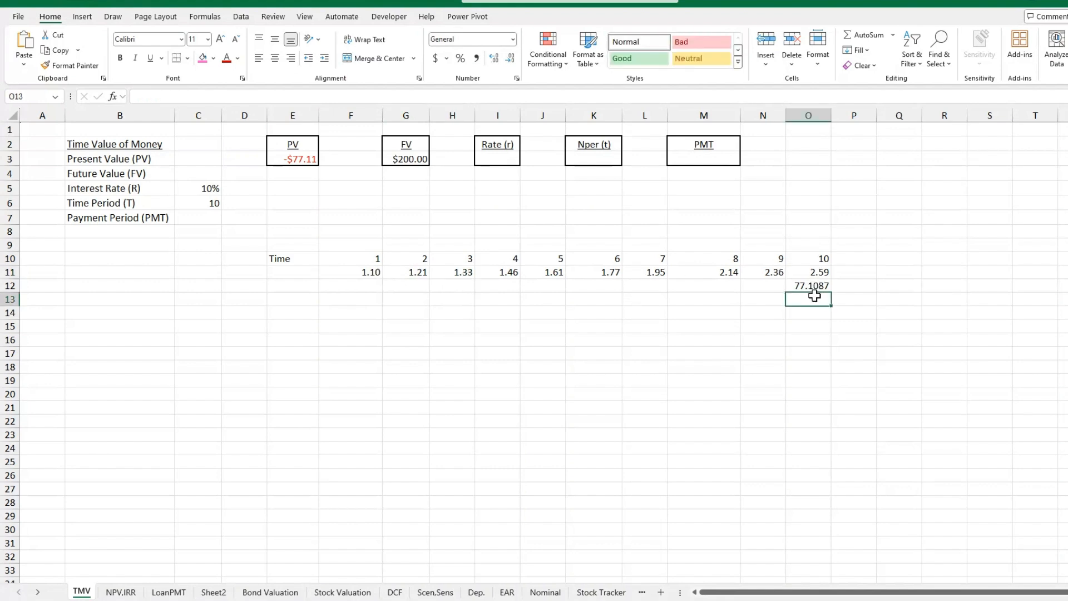
{"action": "type", "text": "="}
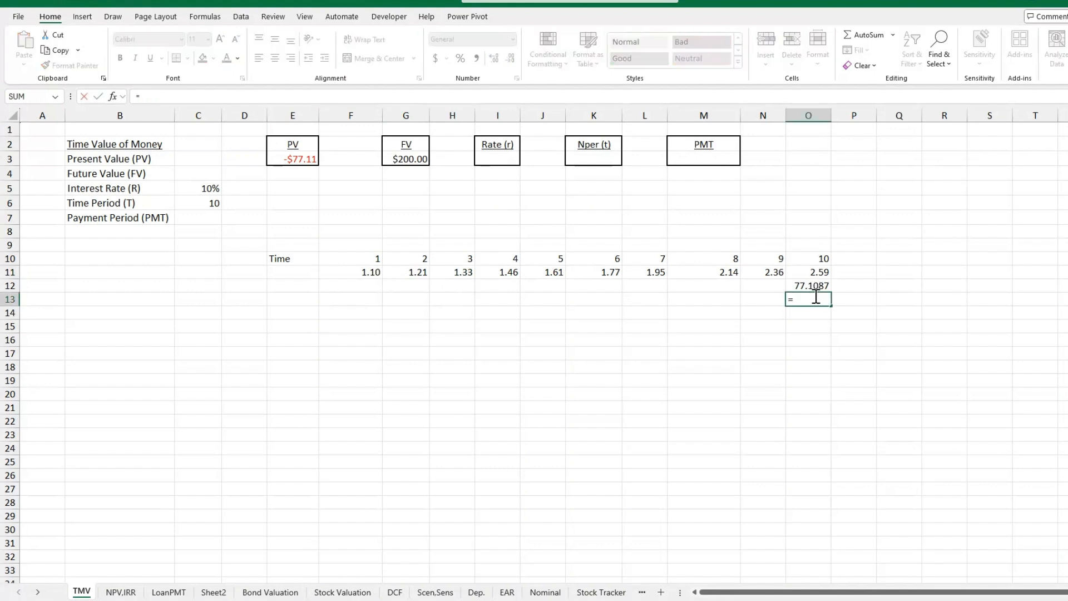
{"action": "left_click", "coordinate": [814, 284]}
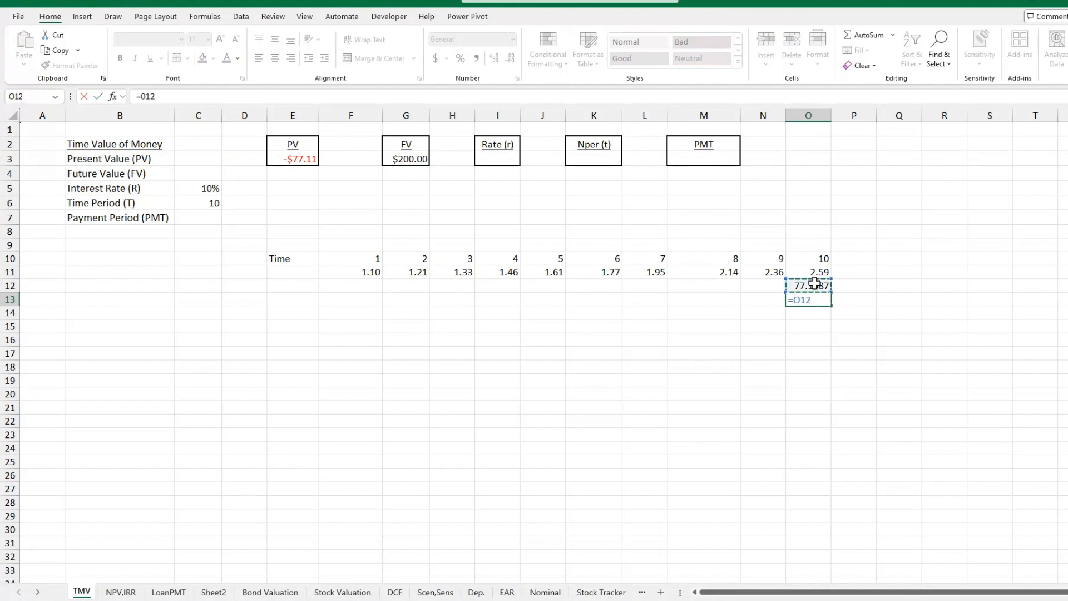
{"action": "type", "text": "*"}
{"action": "left_click", "coordinate": [819, 271]}
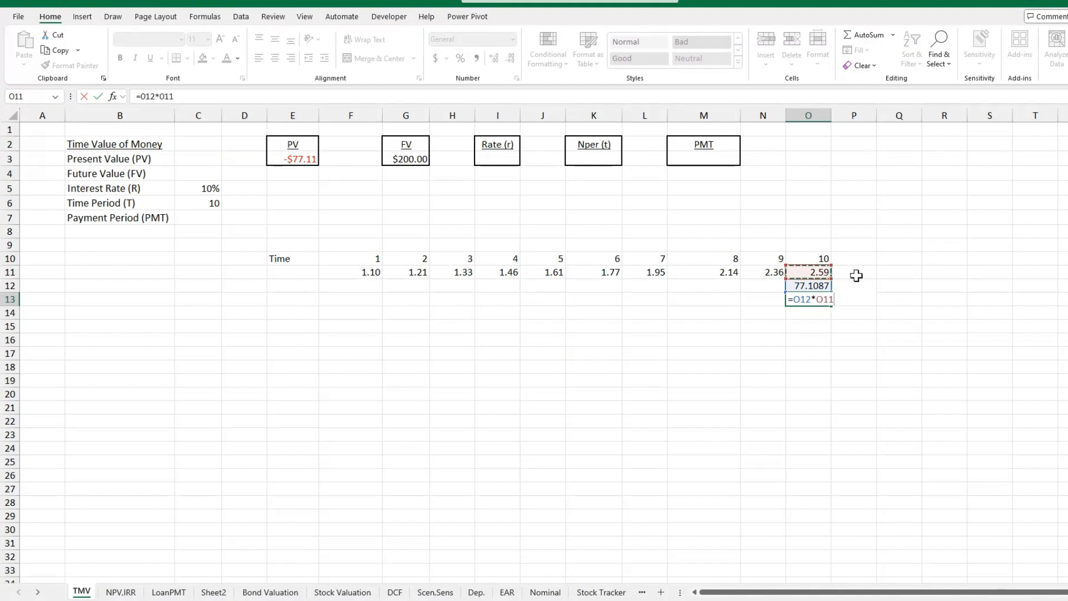
{"action": "key", "text": "Return"}
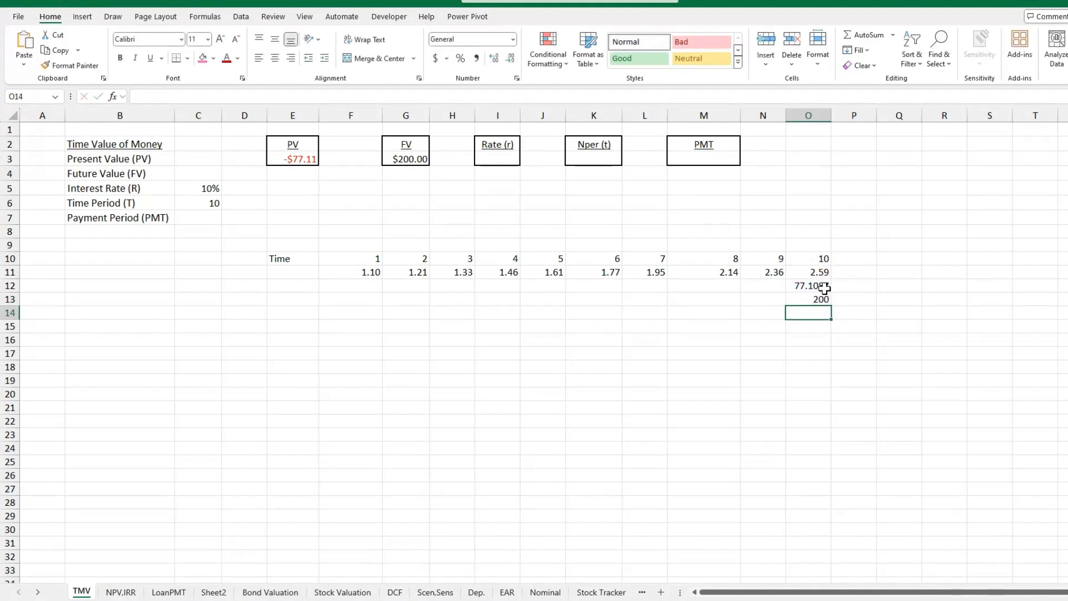
Clear the manual check calculations in O12 and O13.
{"action": "left_click_drag", "start_coordinate": [821, 285], "coordinate": [823, 297]}
{"action": "key", "text": "Delete"}
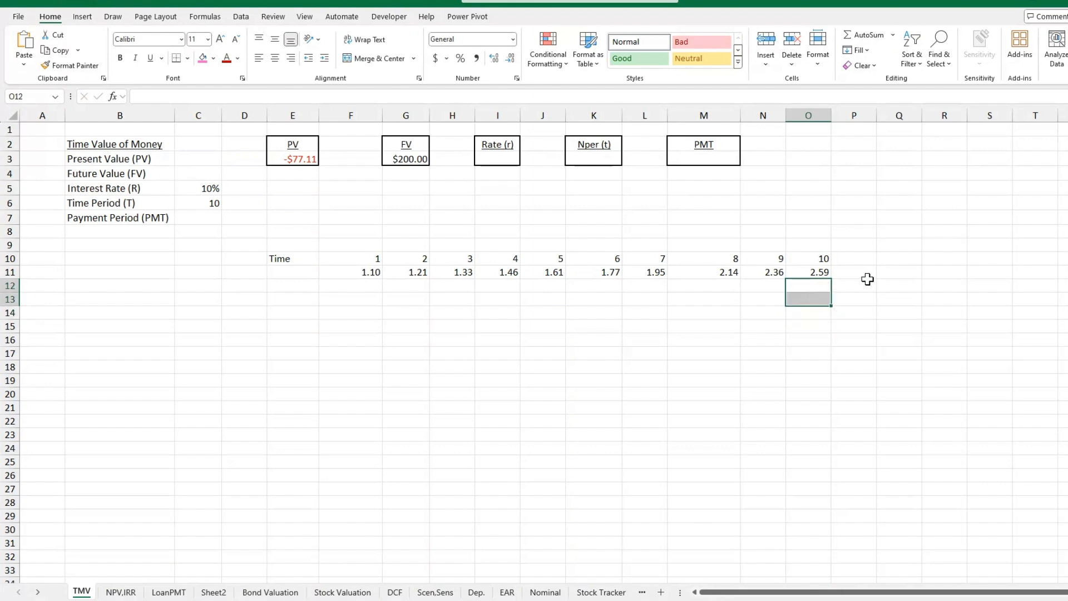
{"action": "left_click", "coordinate": [868, 283]}
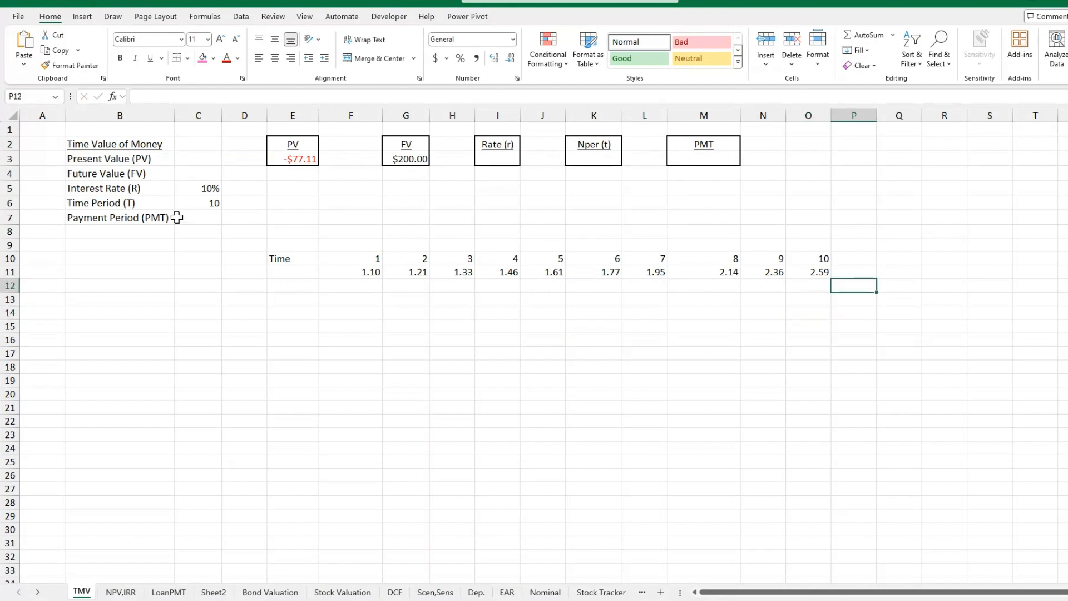
Add a payment of 5 to the future value formula in G3, making it =FV(C5,C6,5,E3).
{"action": "double_click", "coordinate": [421, 165]}
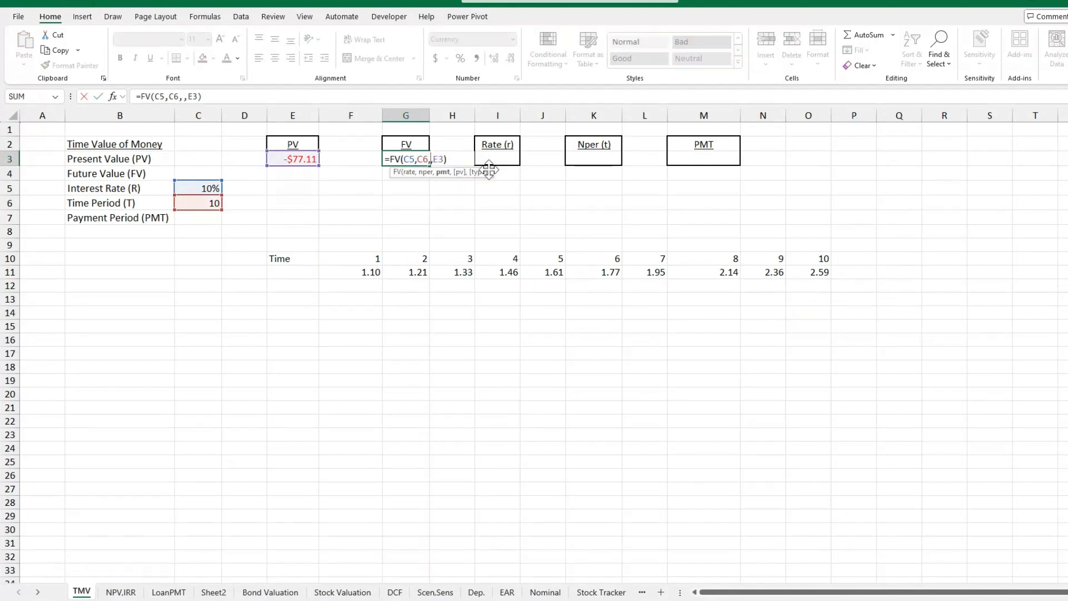
{"action": "type", "text": "5"}
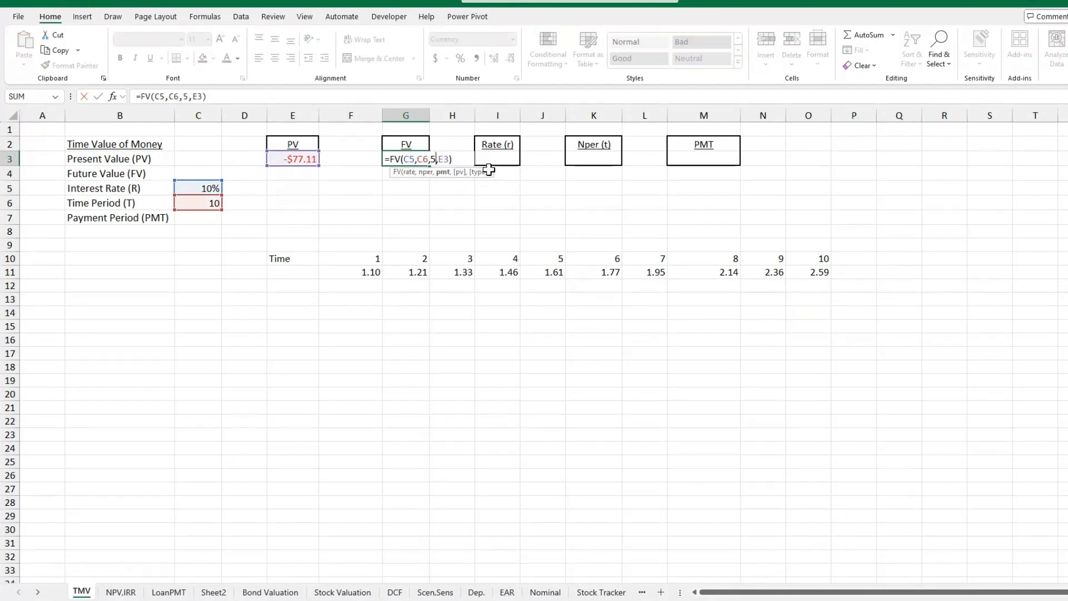
{"action": "key", "text": "Return"}
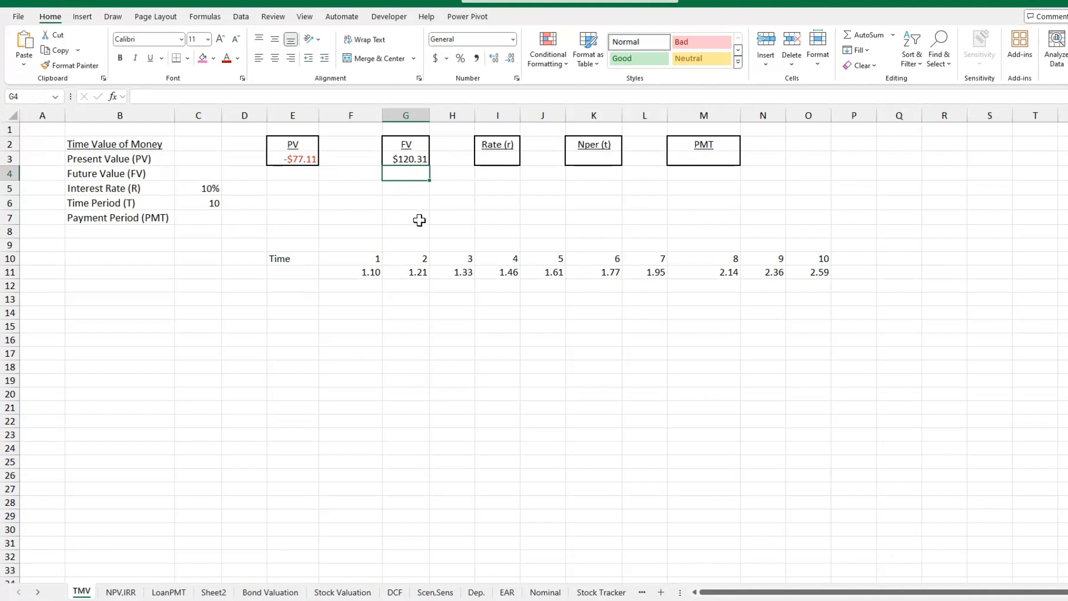
Enter the payment of 5 in F9 above the first time period and fill it across to O9.
{"action": "left_click", "coordinate": [370, 246]}
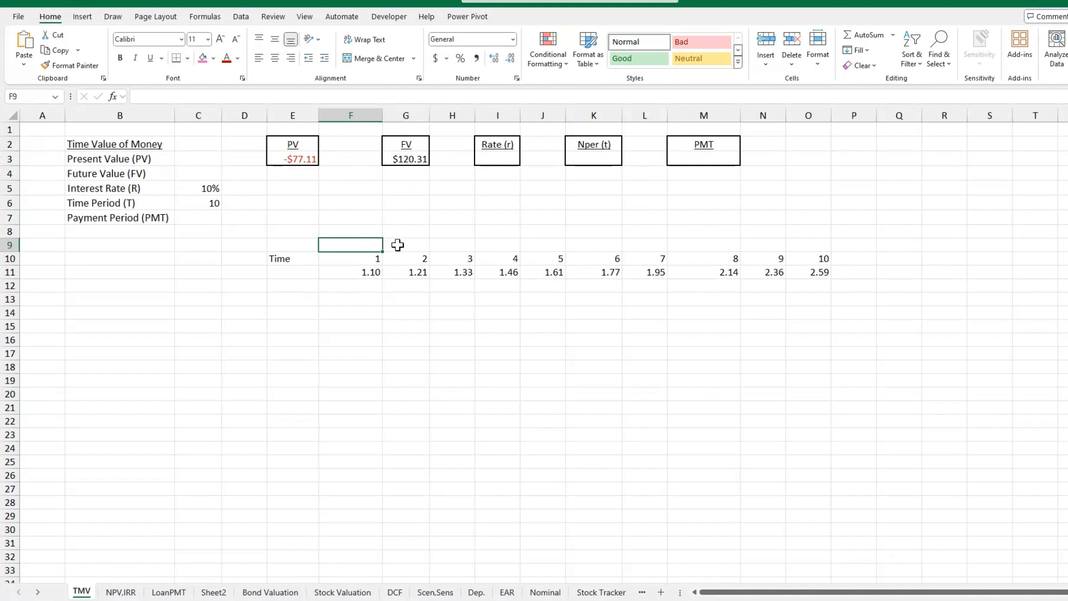
{"action": "type", "text": "5"}
{"action": "key", "text": "Tab"}
{"action": "left_click", "coordinate": [375, 246]}
{"action": "left_click_drag", "start_coordinate": [438, 248], "coordinate": [820, 249]}
{"action": "left_click", "coordinate": [820, 230]}
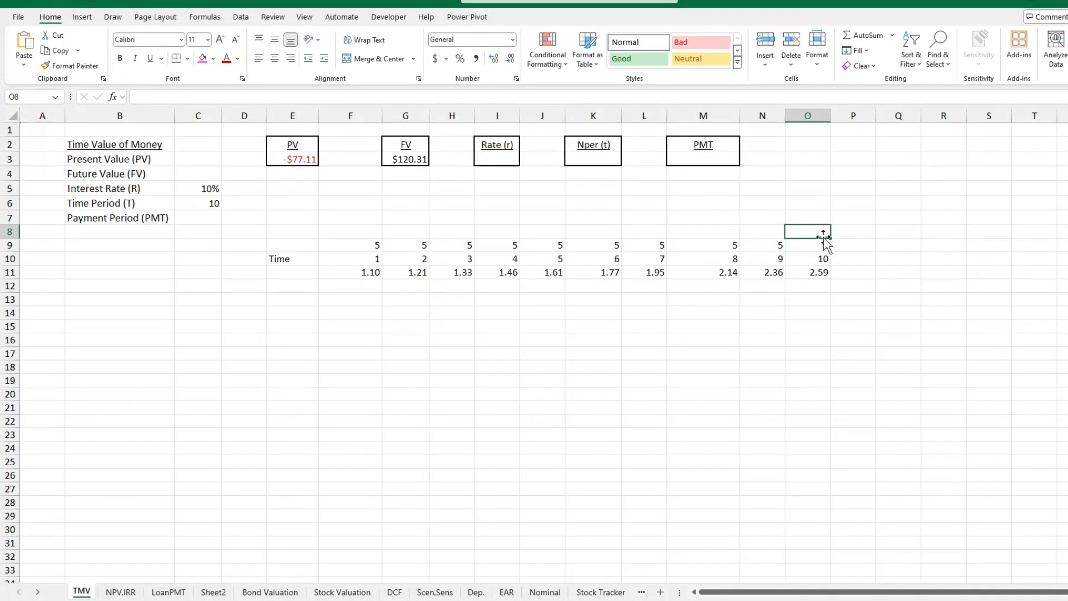
Replace the final-period cash flow in O9 with a formula adding the payment of 5 to the future value in G3.
{"action": "left_click", "coordinate": [817, 243]}
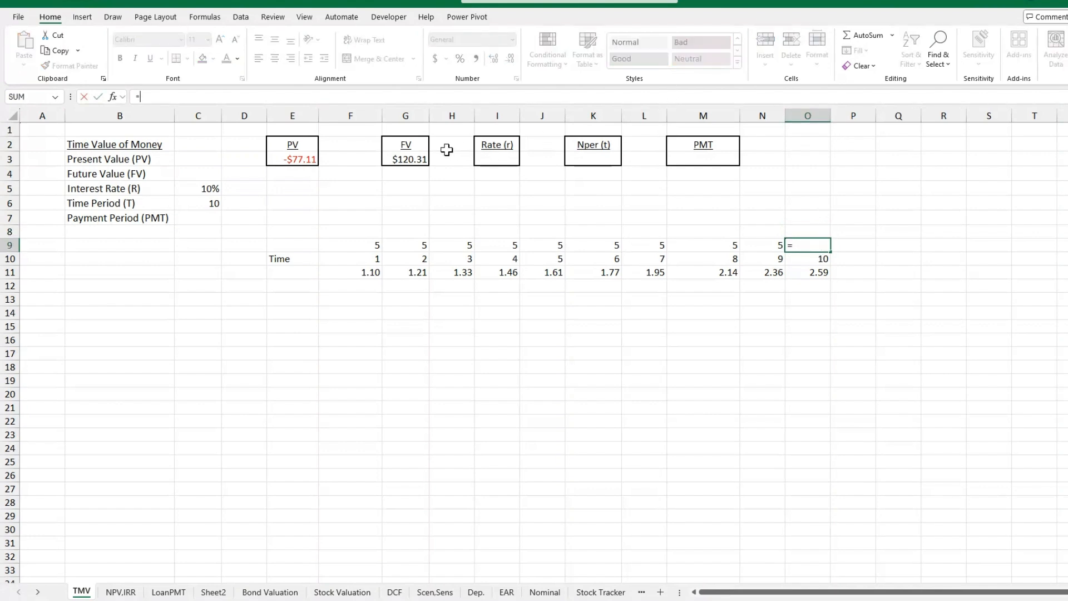
{"action": "left_click", "coordinate": [423, 159]}
{"action": "type", "text": "+5"}
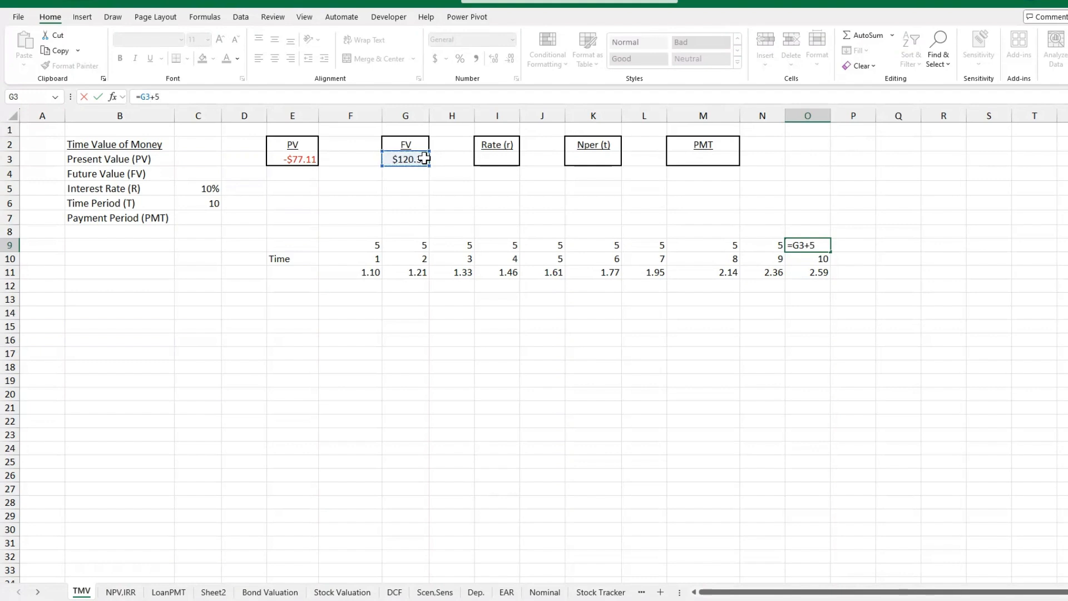
{"action": "key", "text": "Return"}
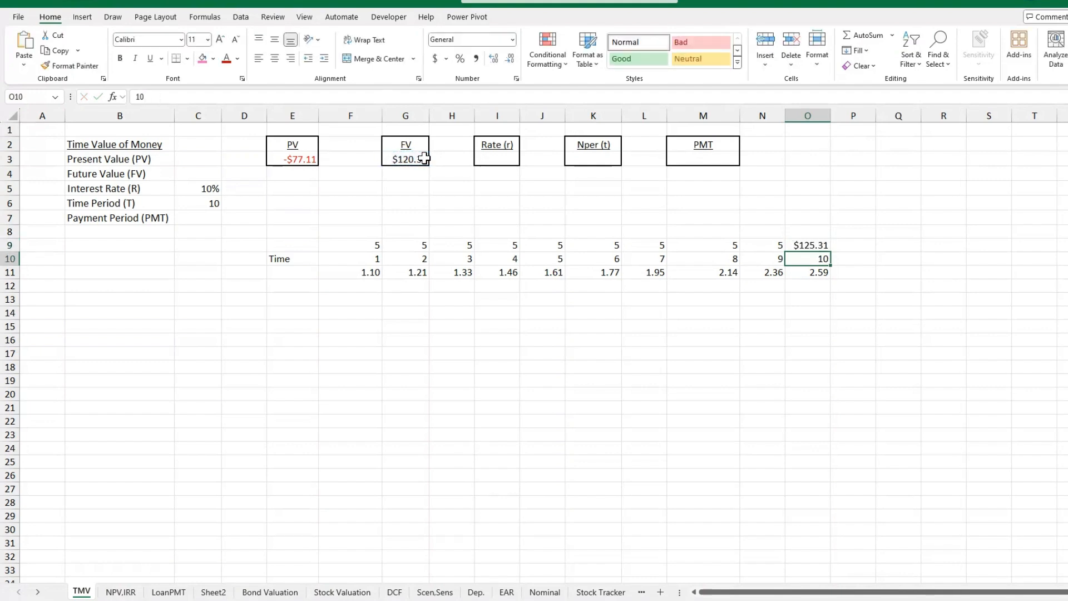
Discount the first payment in F12 with the formula =F9/F11.
{"action": "left_click", "coordinate": [359, 284]}
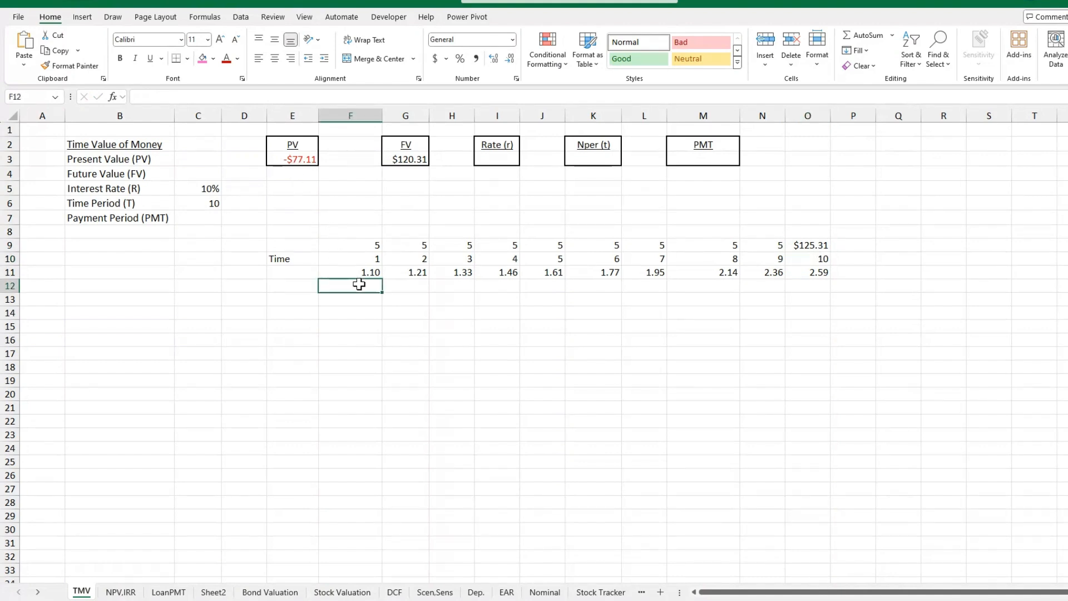
{"action": "type", "text": "="}
{"action": "left_click", "coordinate": [356, 245]}
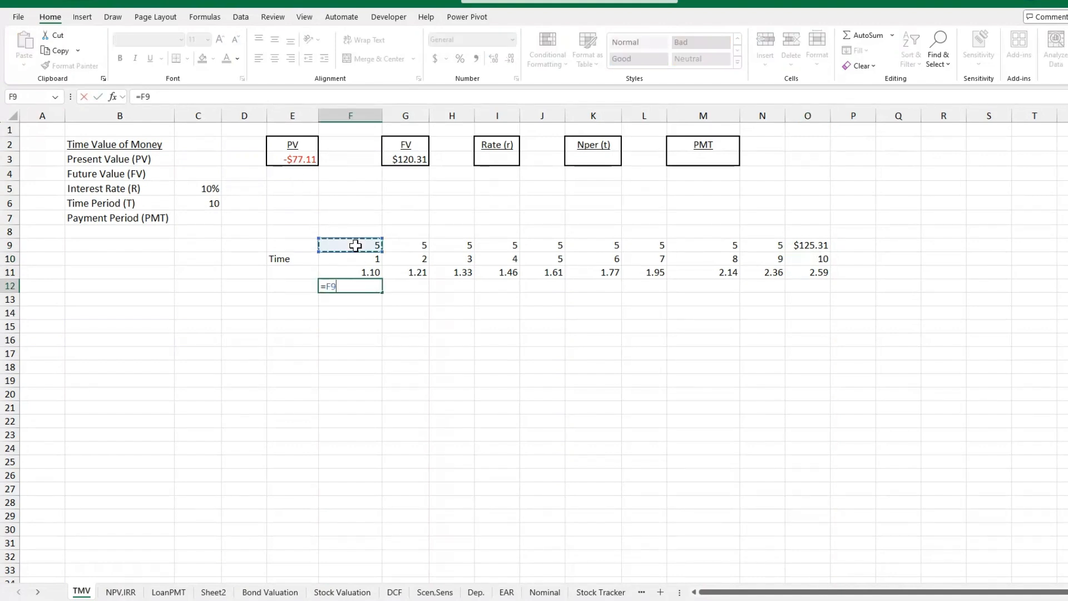
{"action": "type", "text": "/"}
{"action": "left_click", "coordinate": [372, 272]}
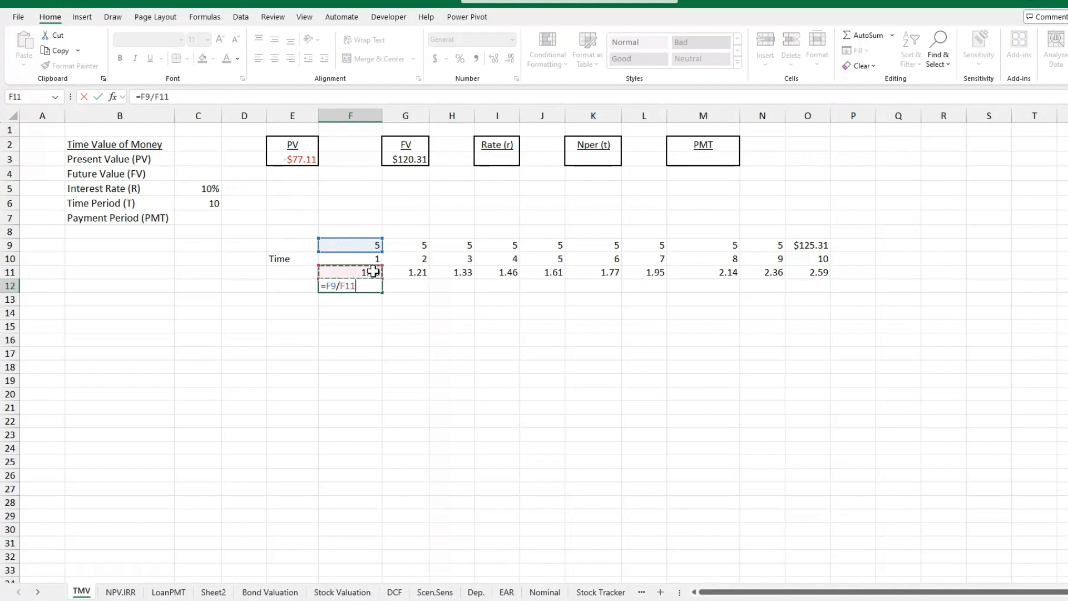
{"action": "key", "text": "Return"}
Fill the discounting formula from F12 across to O12, covering all ten time periods.
{"action": "left_click_drag", "start_coordinate": [373, 271], "coordinate": [723, 286]}
{"action": "left_click", "coordinate": [723, 299]}
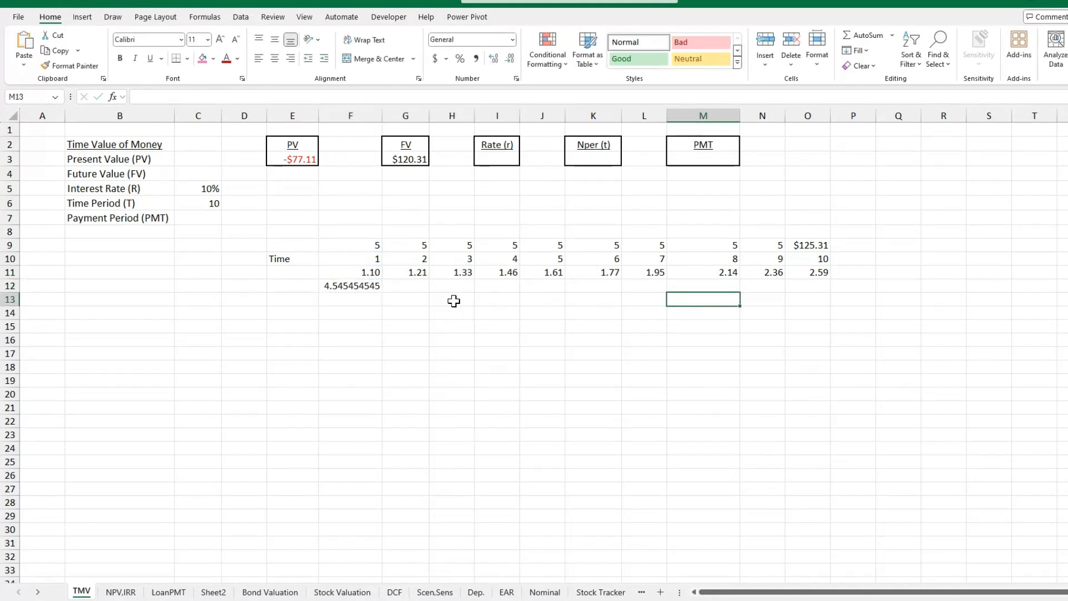
{"action": "left_click", "coordinate": [379, 245]}
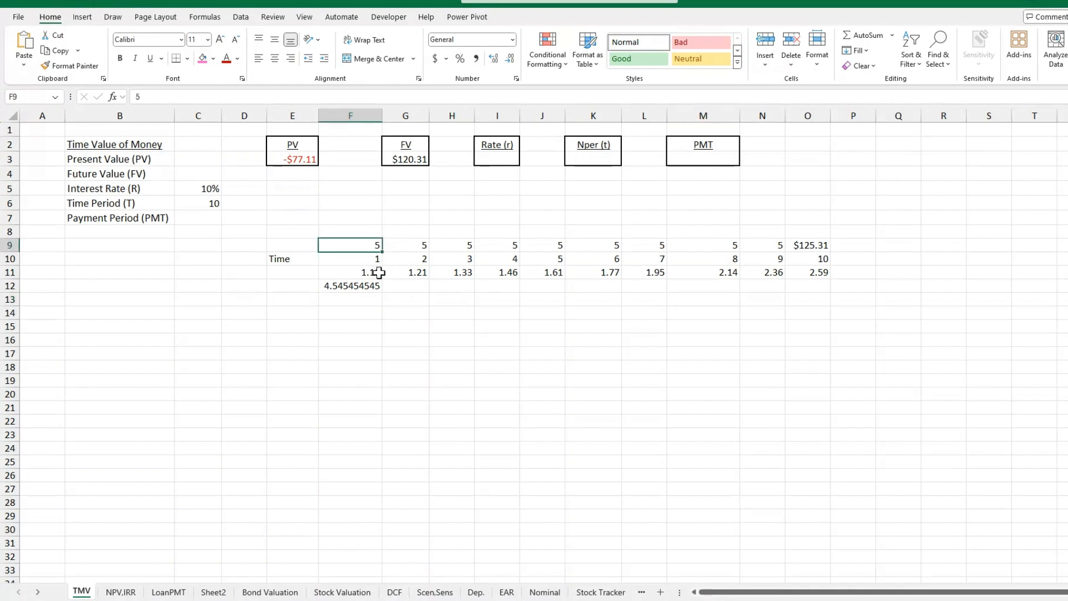
{"action": "left_click", "coordinate": [375, 272]}
{"action": "left_click", "coordinate": [376, 286]}
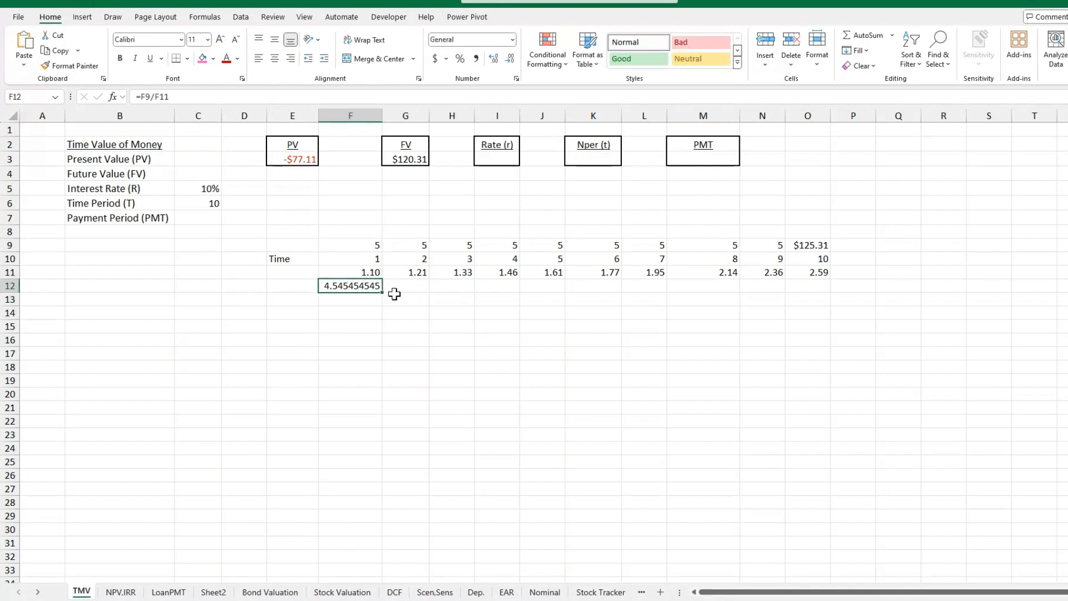
{"action": "left_click_drag", "start_coordinate": [382, 292], "coordinate": [813, 288]}
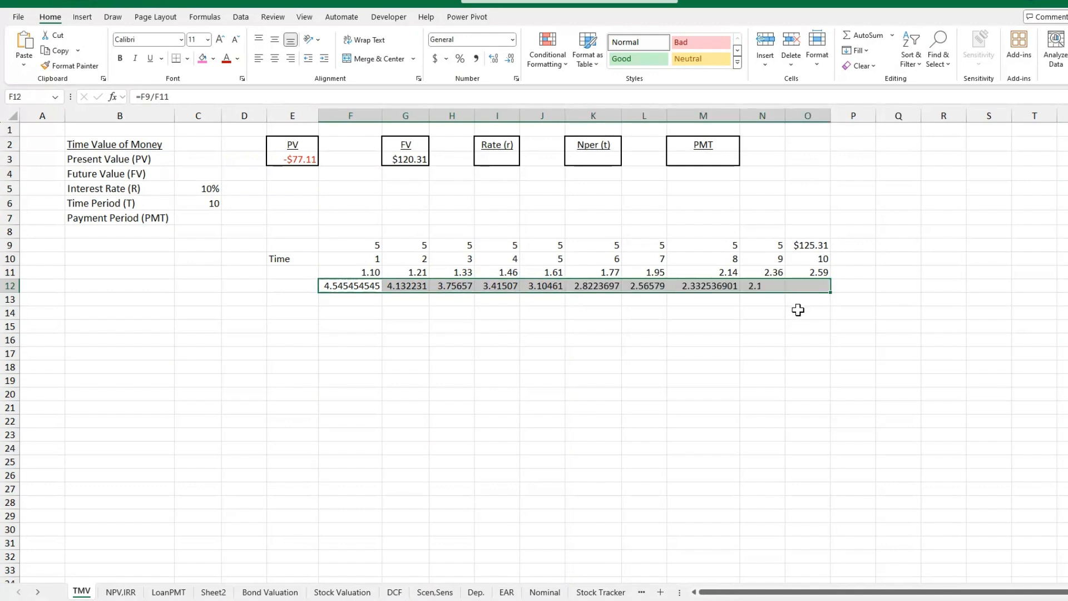
{"action": "left_click", "coordinate": [801, 311]}
{"action": "left_click", "coordinate": [757, 318]}
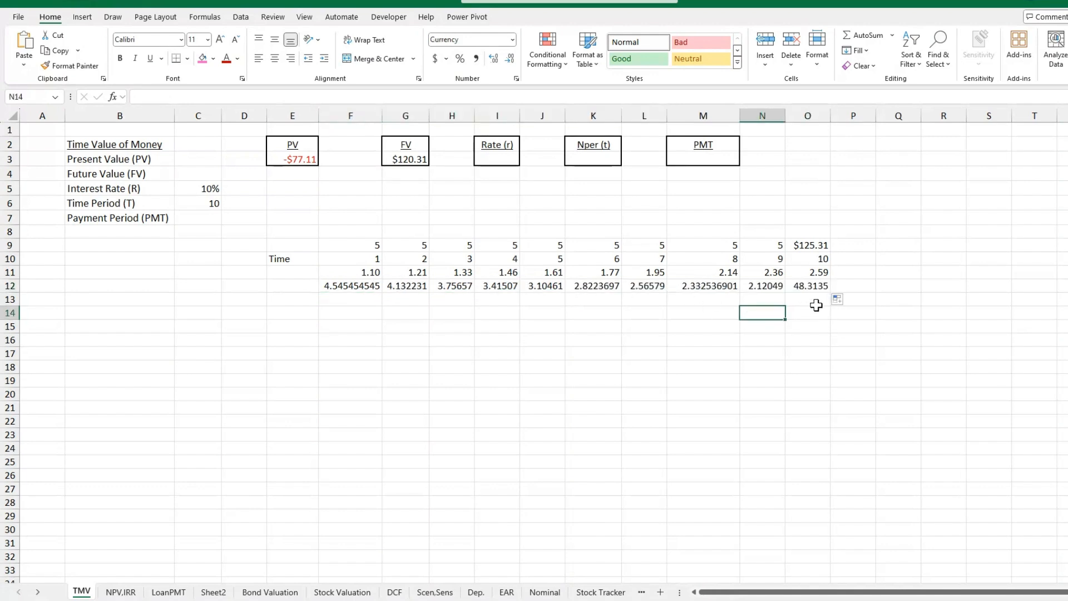
{"action": "left_click", "coordinate": [818, 287]}
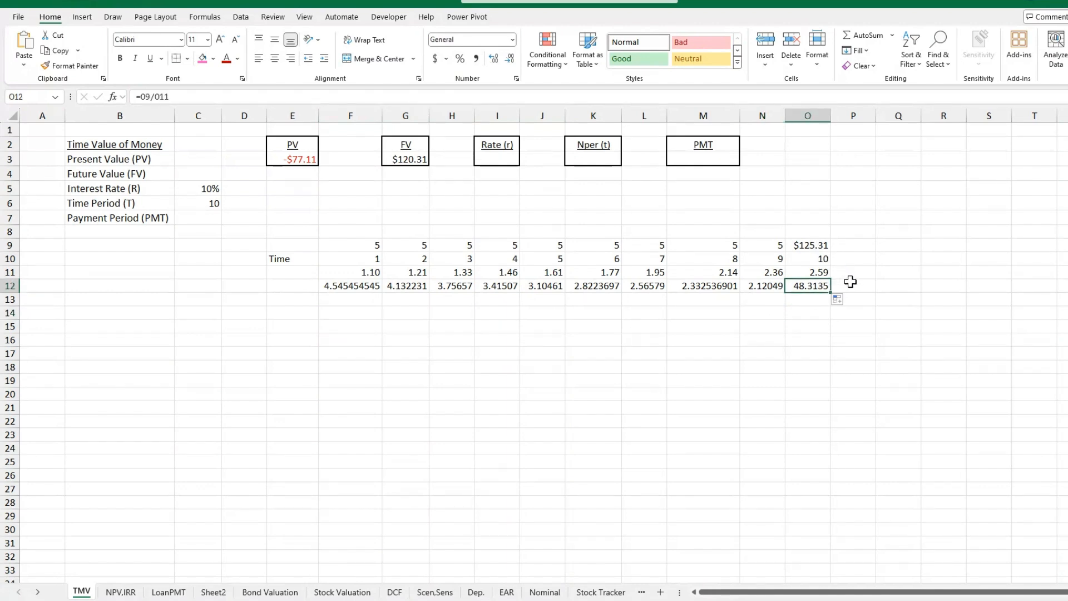
{"action": "left_click", "coordinate": [853, 285]}
{"action": "type", "text": "=sum("}
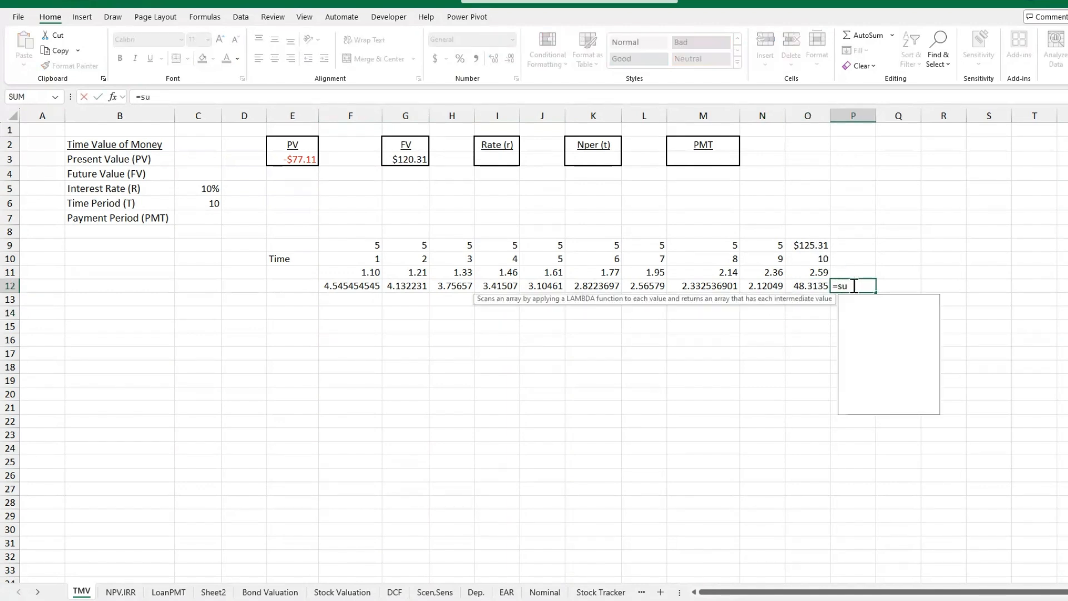
{"action": "key", "text": "shift+Left"}
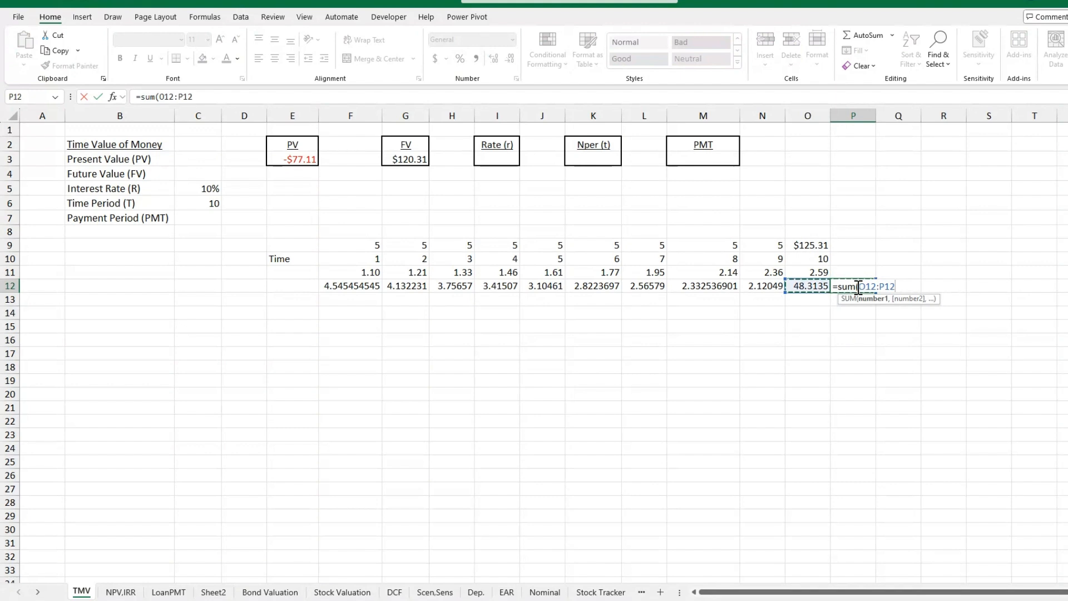
{"action": "key", "text": "ctrl+shift+Left"}
{"action": "key", "text": "Return"}
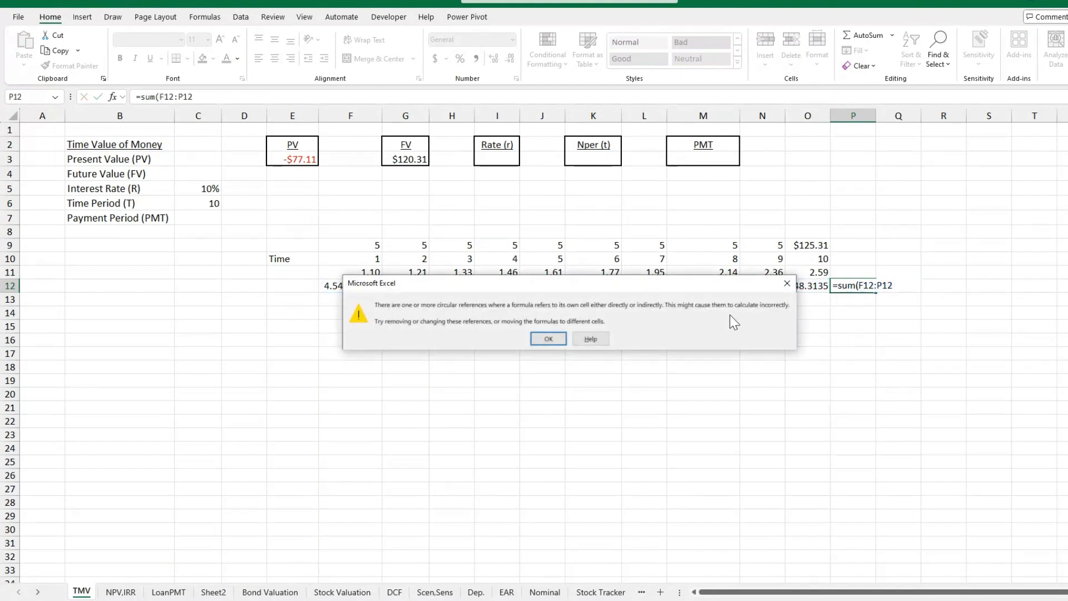
{"action": "left_click", "coordinate": [540, 338]}
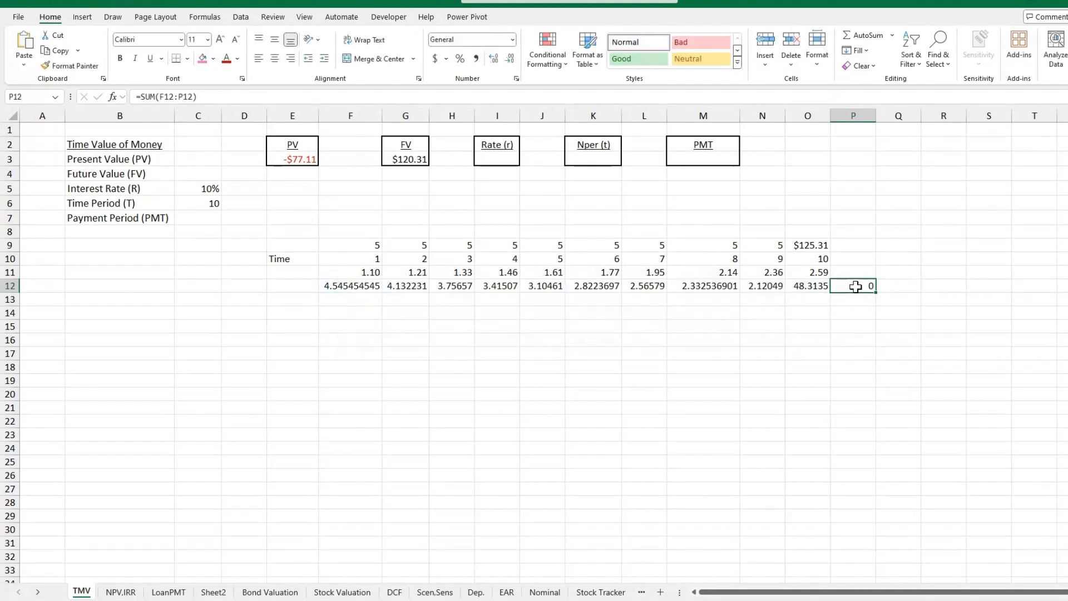
Total the discounted cash flows in P12 with a SUM formula over F12:O12.
{"action": "type", "text": "=sum("}
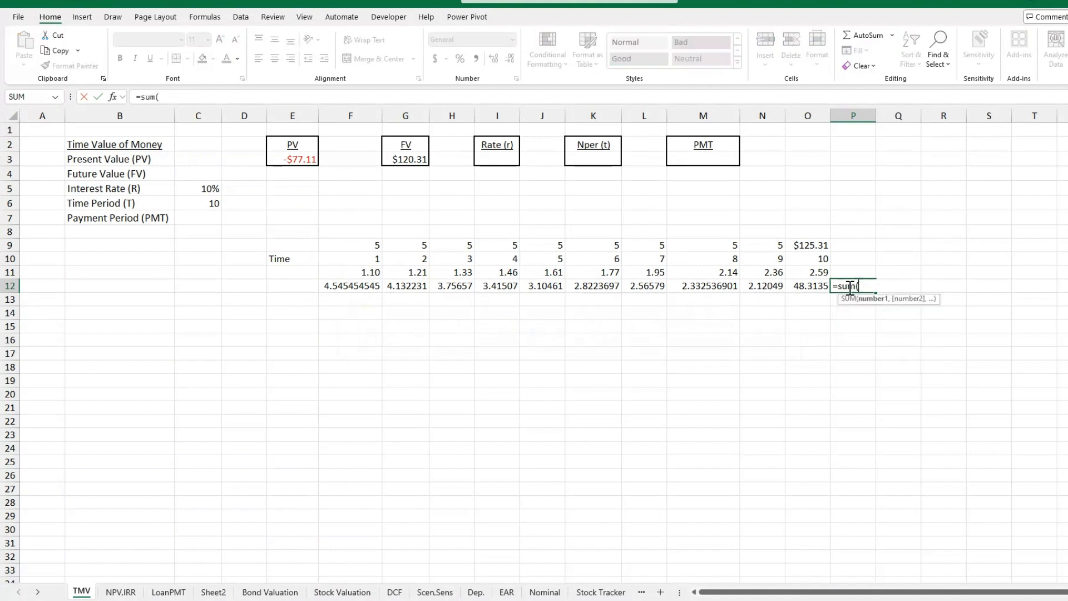
{"action": "left_click", "coordinate": [814, 285]}
{"action": "key", "text": "ctrl+shift+Left"}
{"action": "key", "text": "Return"}
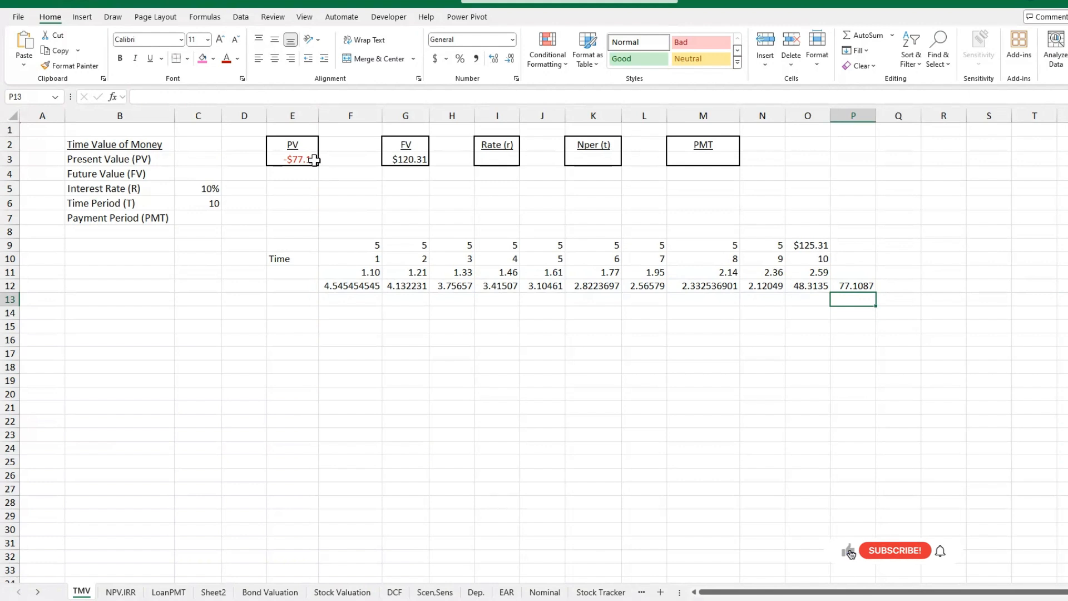
Build a RATE formula in I3 using C6 as periods, 5 as payment, E3 as present value and G3 as future value, leaving the type blank.
{"action": "left_click", "coordinate": [489, 159]}
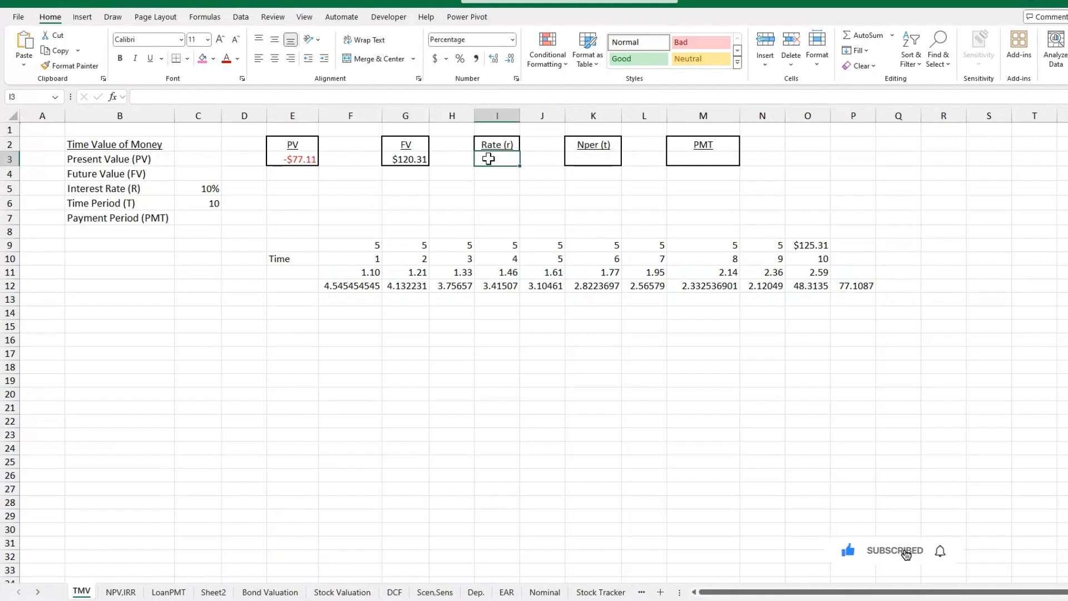
{"action": "type", "text": "=rate"}
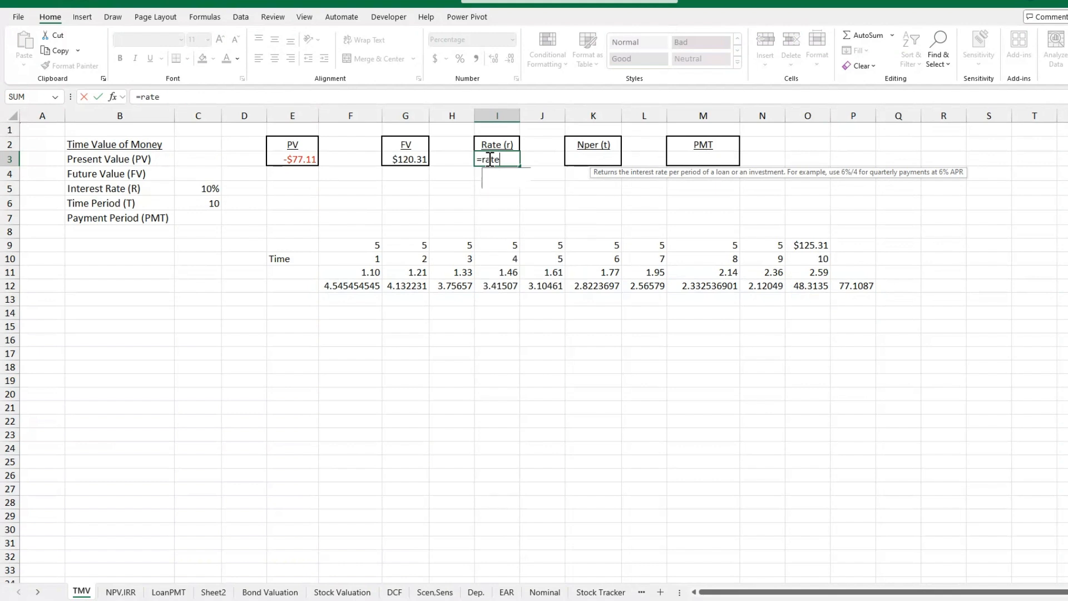
{"action": "type", "text": "("}
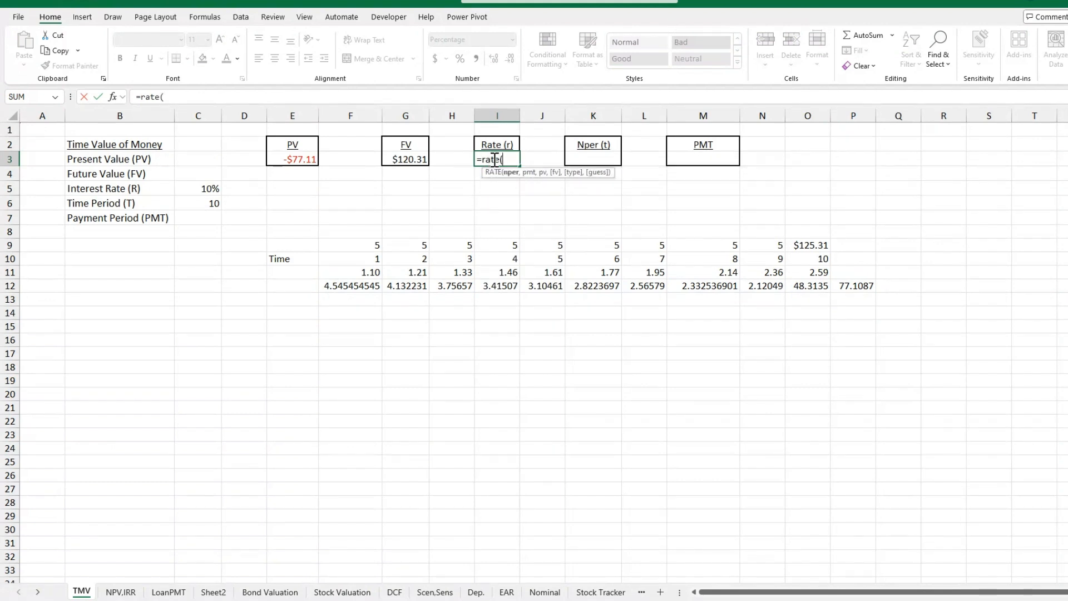
{"action": "left_click", "coordinate": [187, 203]}
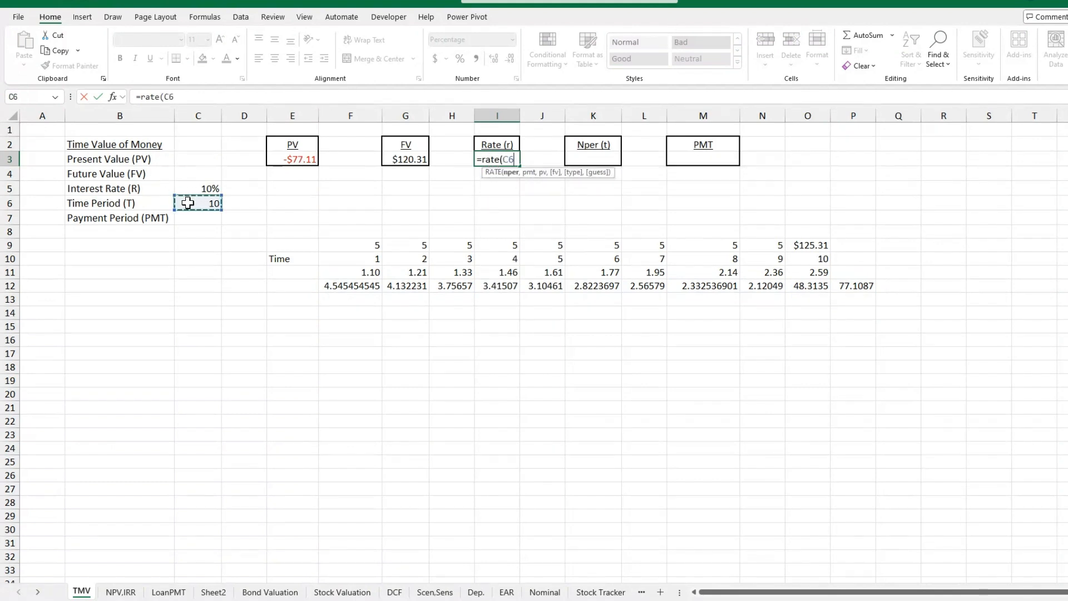
{"action": "type", "text": ","}
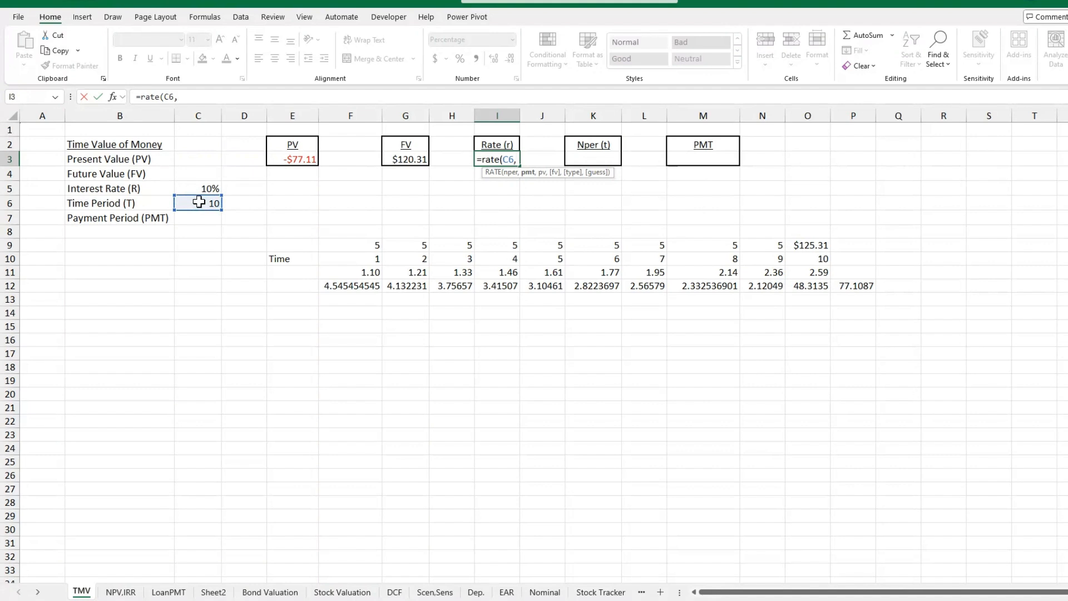
{"action": "type", "text": "5,-"}
{"action": "left_click", "coordinate": [308, 162]}
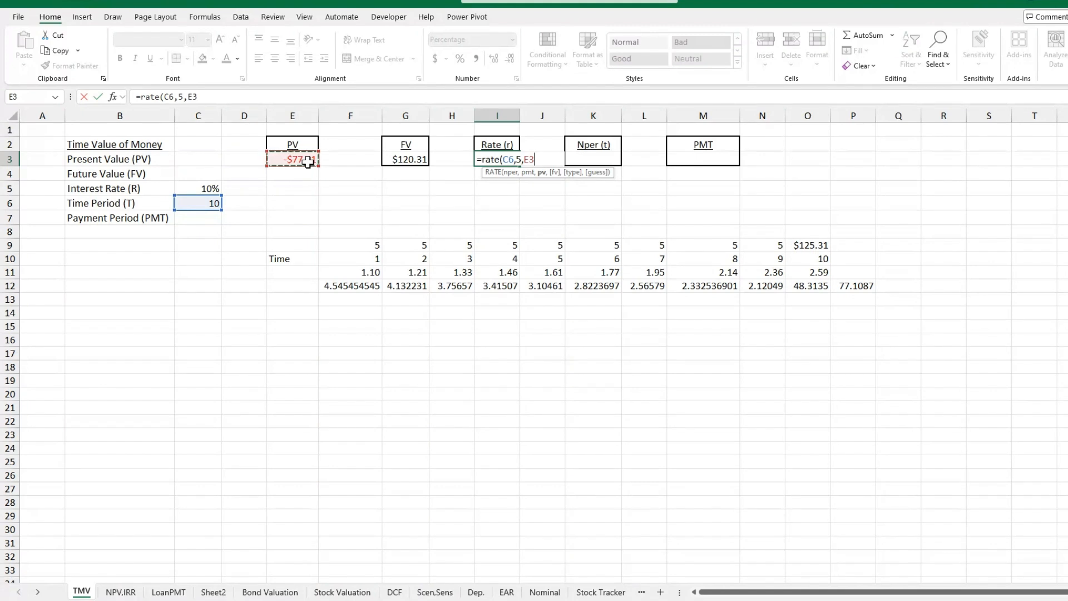
{"action": "type", "text": ","}
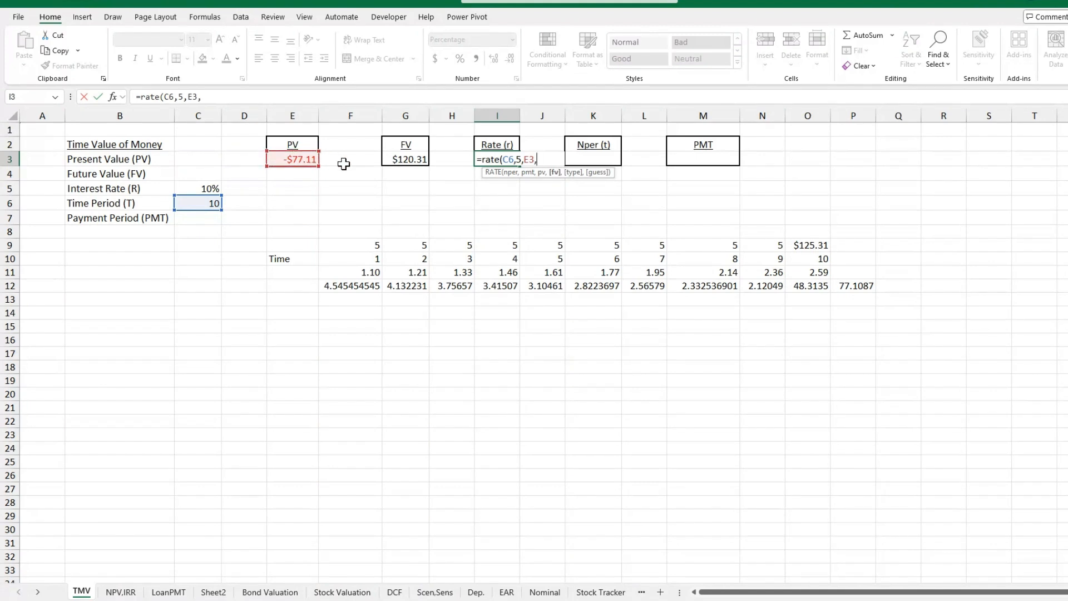
{"action": "left_click", "coordinate": [401, 161]}
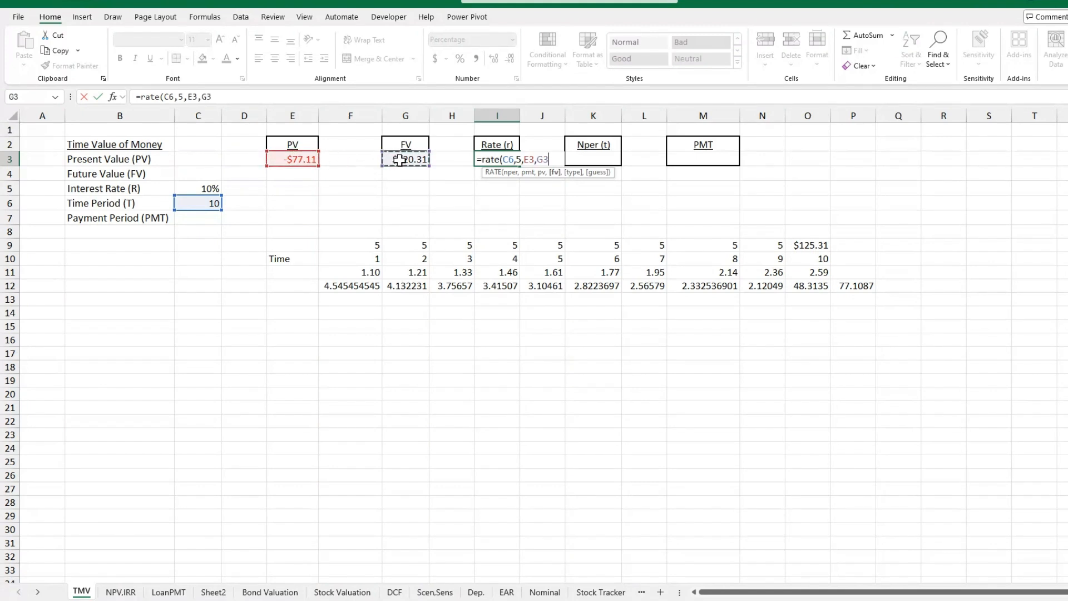
{"action": "type", "text": ","}
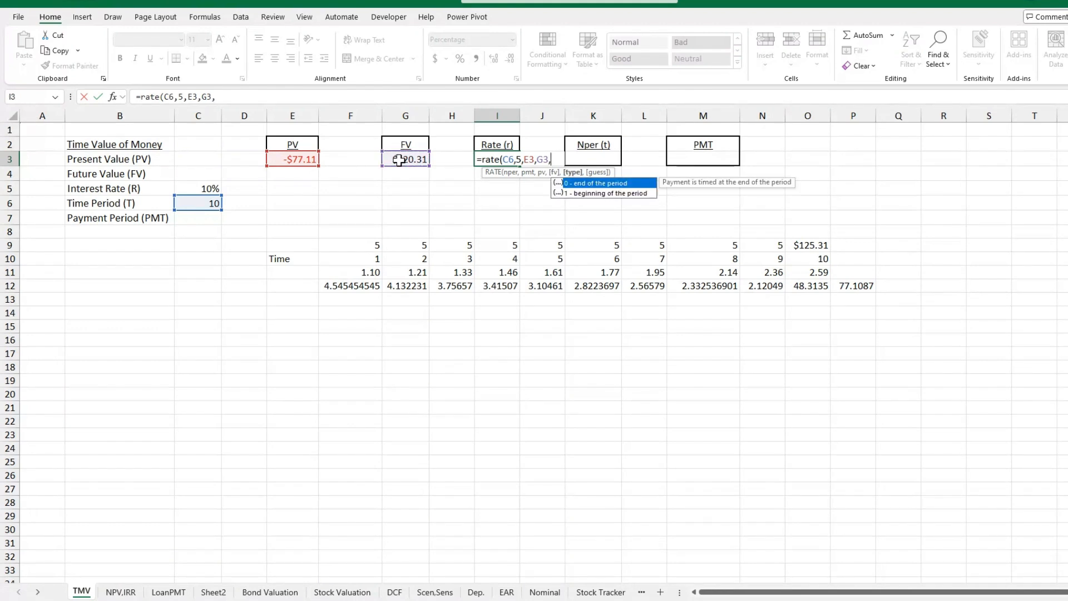
{"action": "type", "text": ","}
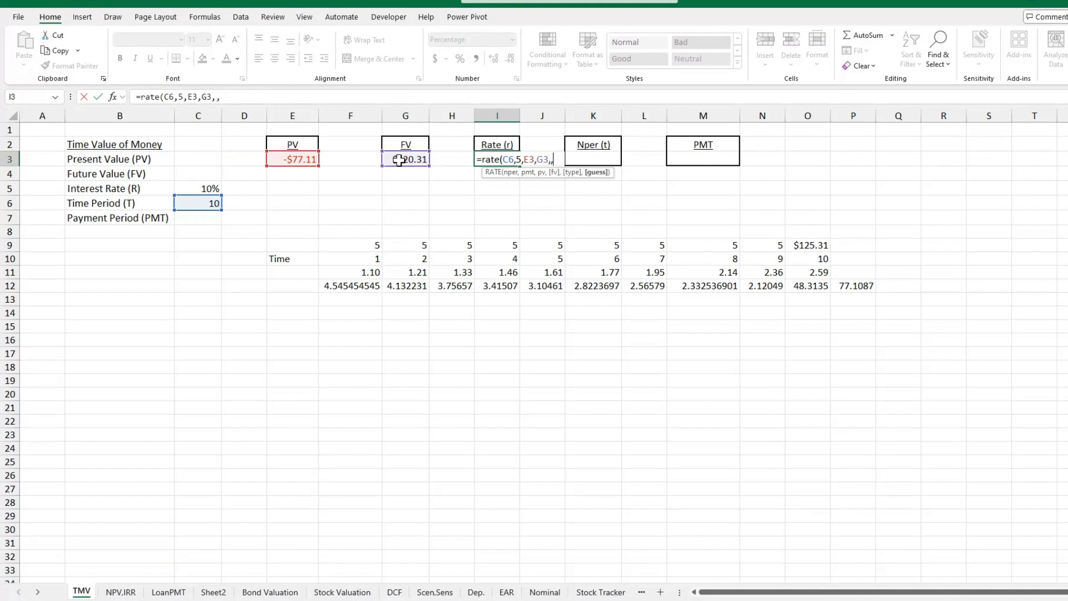
{"action": "type", "text": "10%"}
{"action": "key", "text": "BackSpace"}
{"action": "key", "text": "BackSpace"}
{"action": "key", "text": "BackSpace"}
Complete the rate formula in I3 as =RATE(C6,5,E3,G3,,) with the guess left blank.
{"action": "left_click", "coordinate": [528, 161]}
{"action": "left_click", "coordinate": [518, 160]}
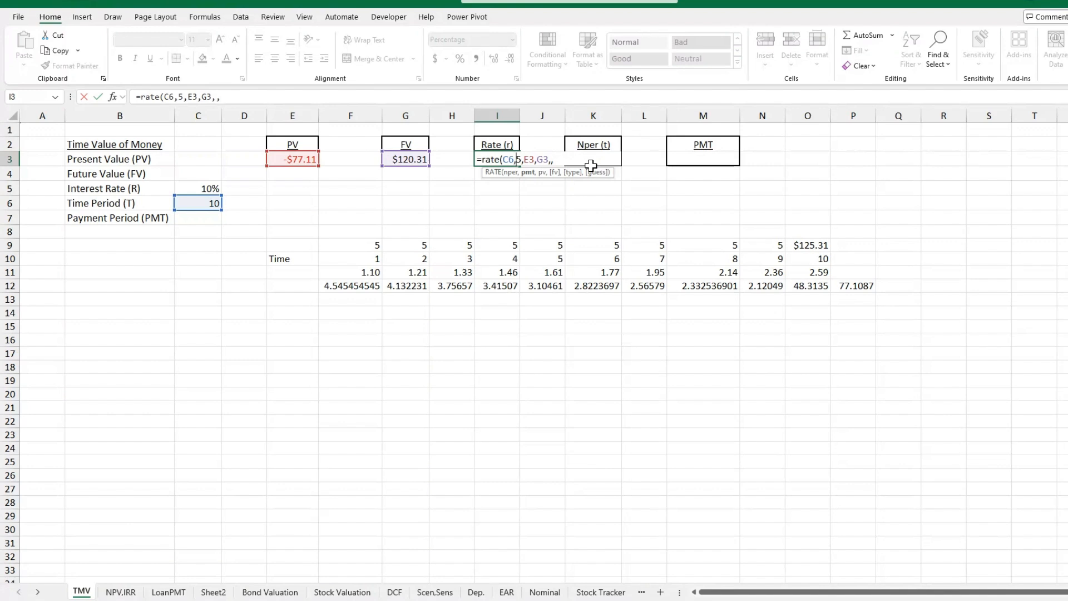
{"action": "left_click", "coordinate": [556, 160]}
{"action": "type", "text": ")"}
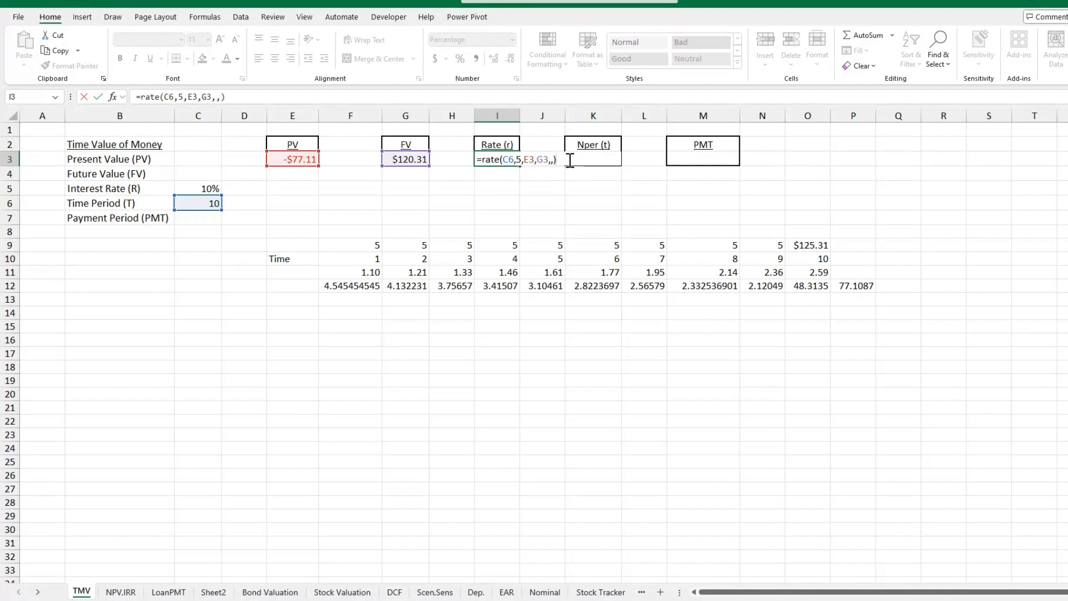
{"action": "key", "text": "Return"}
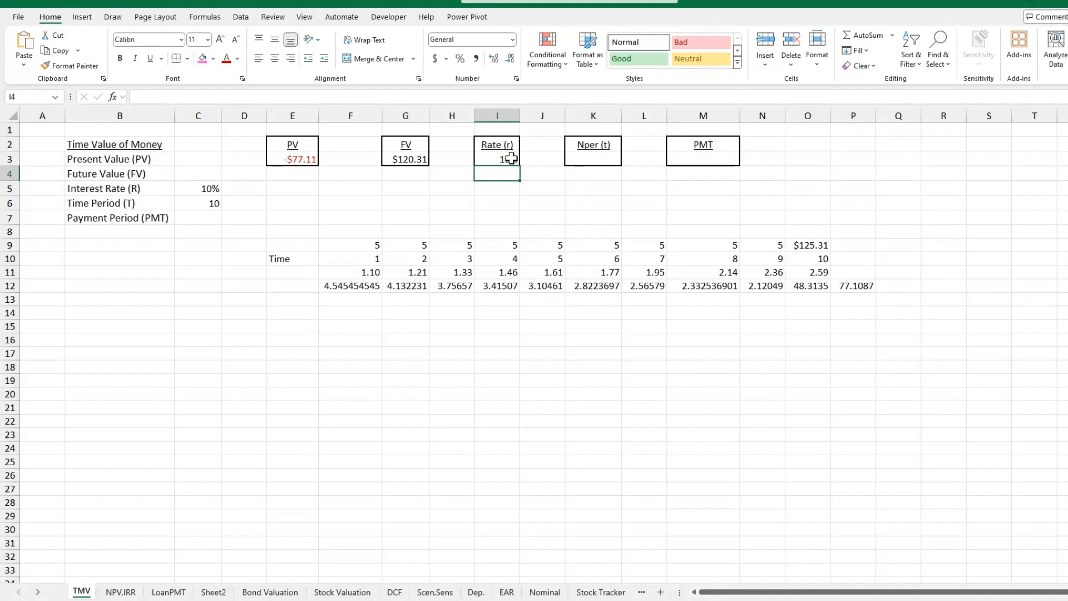
{"action": "left_click", "coordinate": [511, 159]}
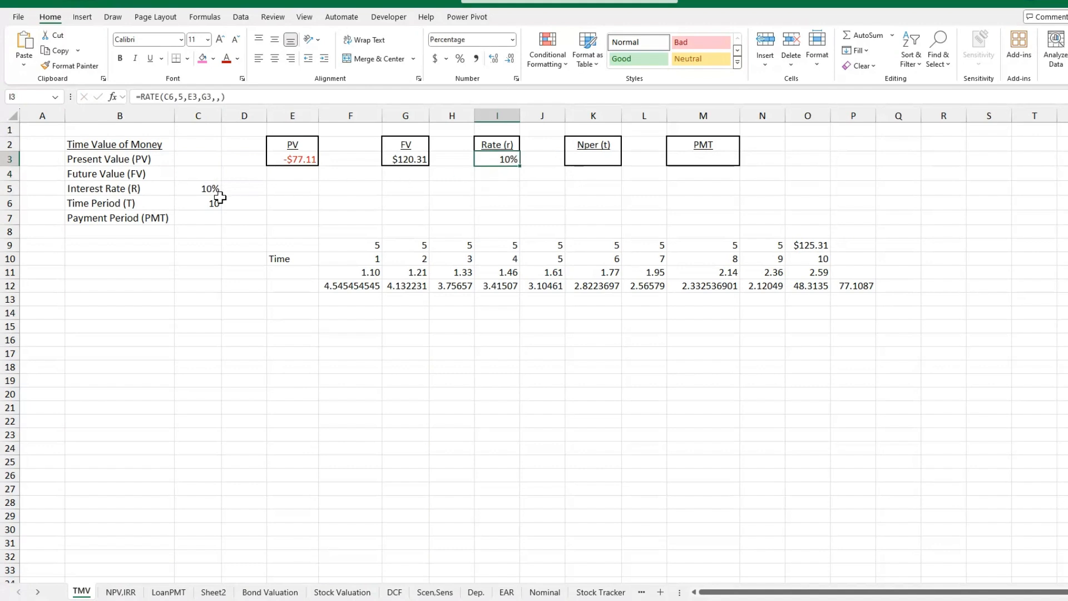
Calculate the number of periods in K3 with the formula =NPER(C5,5,E3,G3).
{"action": "left_click", "coordinate": [607, 158]}
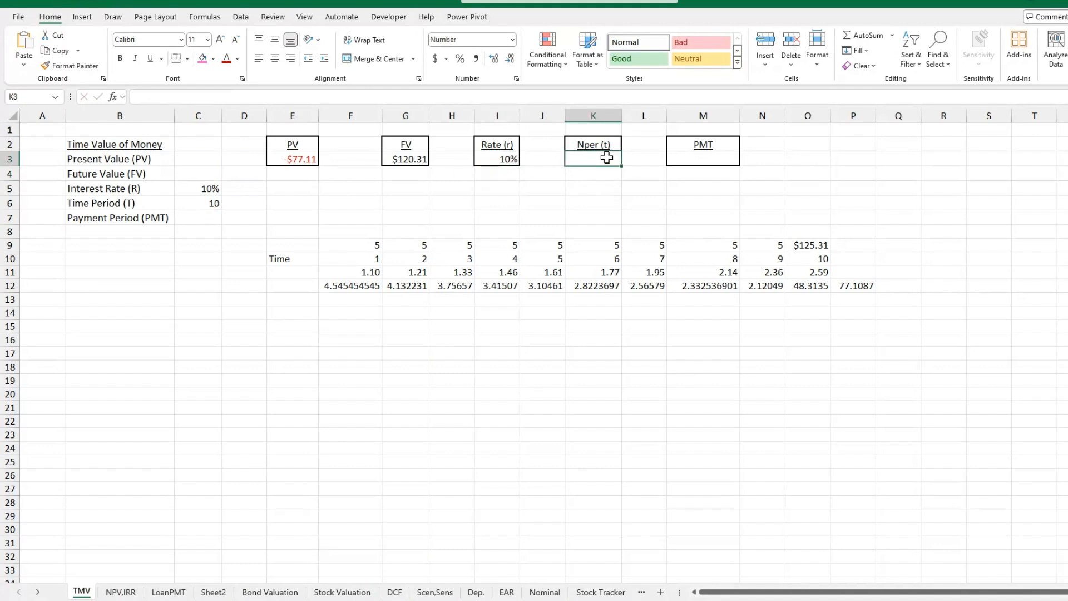
{"action": "type", "text": "=nper"}
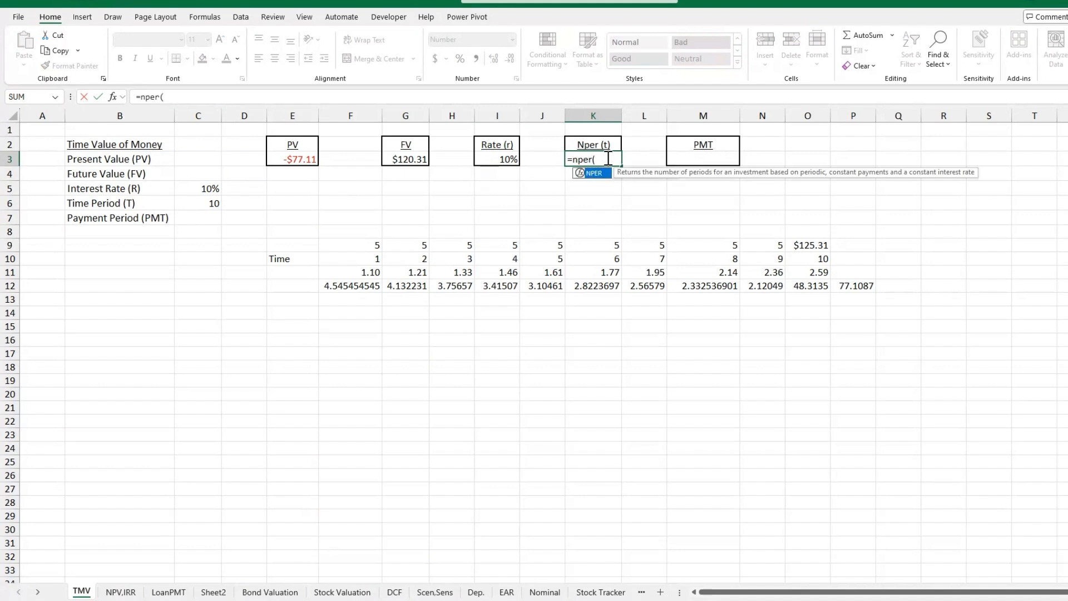
{"action": "type", "text": "("}
{"action": "left_click", "coordinate": [206, 188]}
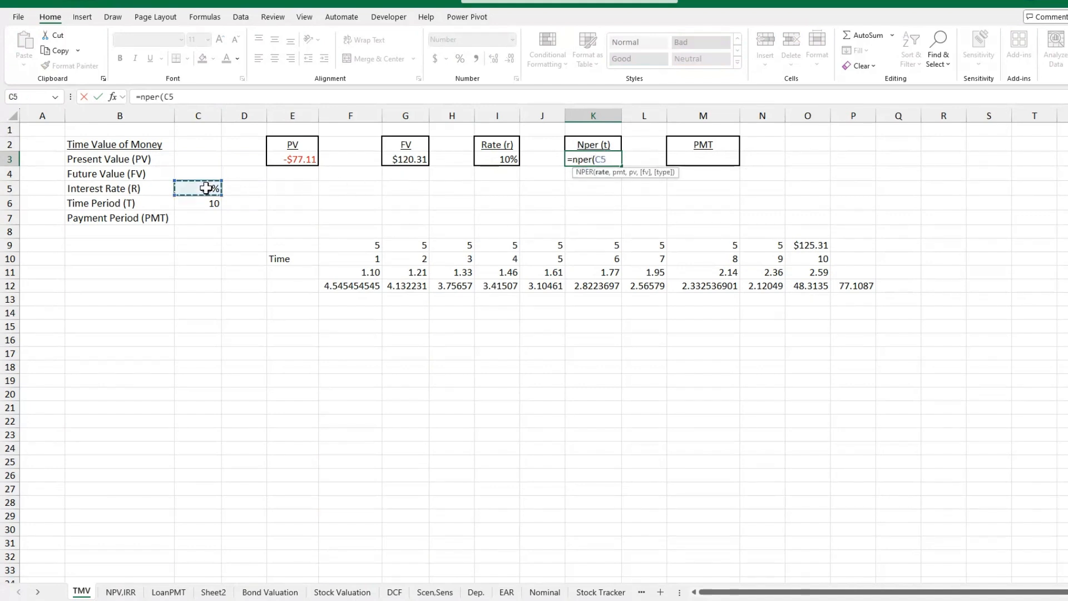
{"action": "type", "text": ",5,"}
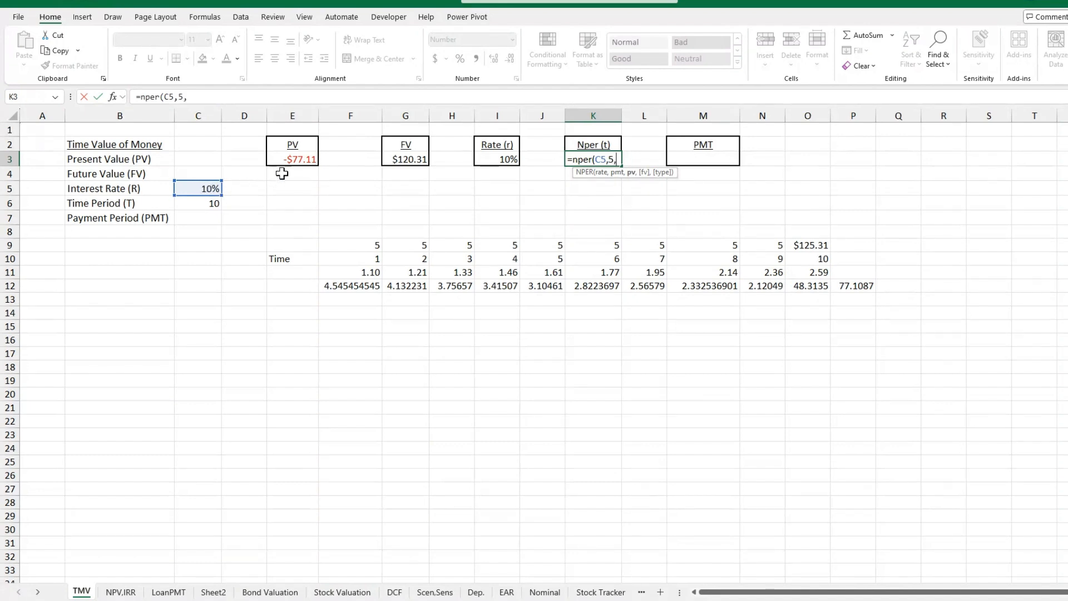
{"action": "left_click", "coordinate": [299, 159]}
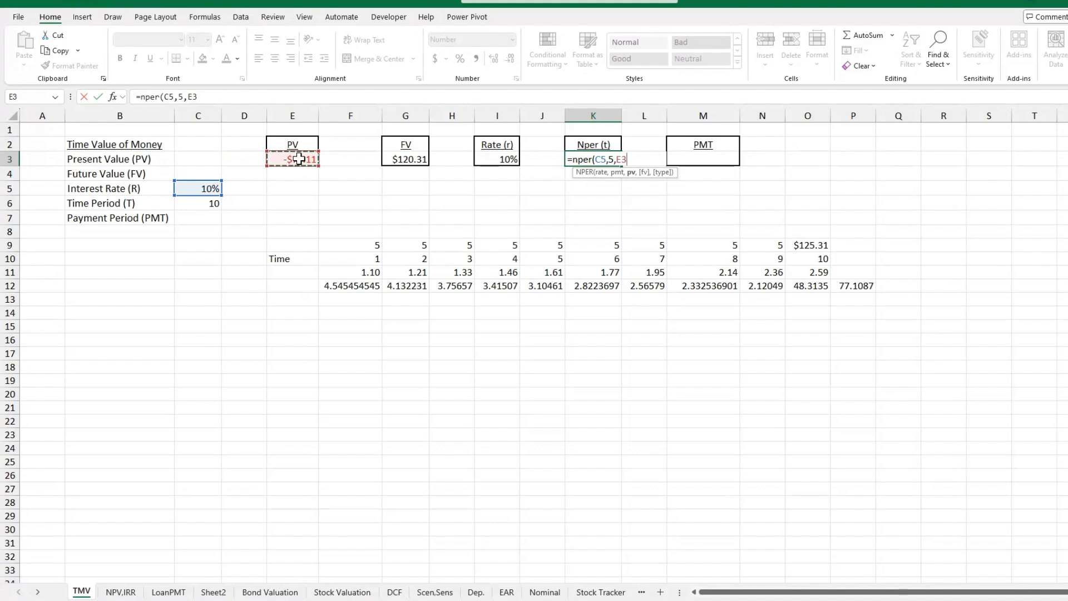
{"action": "type", "text": ","}
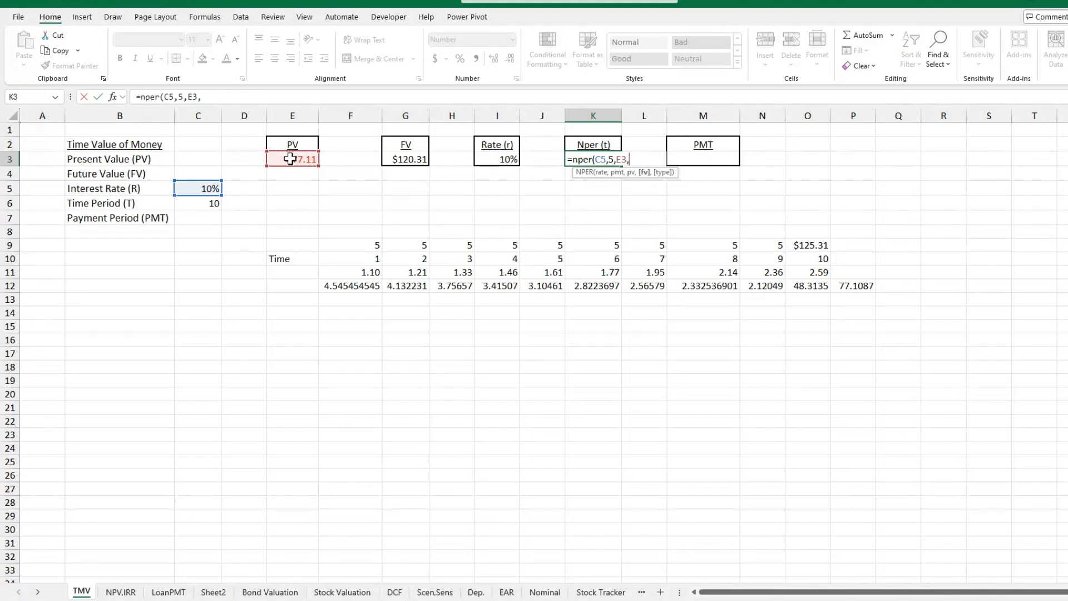
{"action": "left_click", "coordinate": [422, 160]}
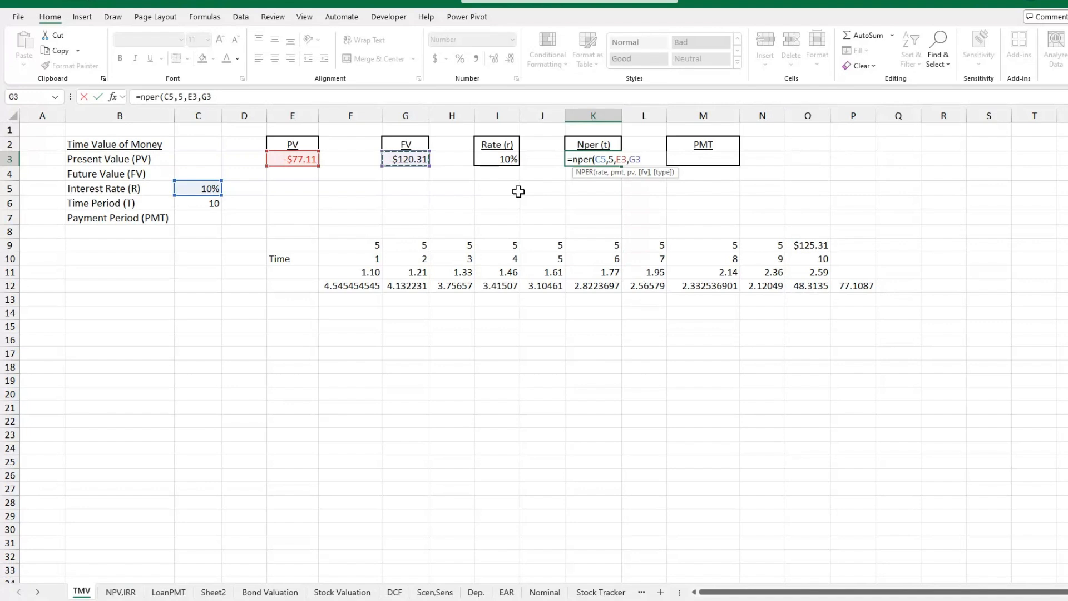
{"action": "type", "text": ")"}
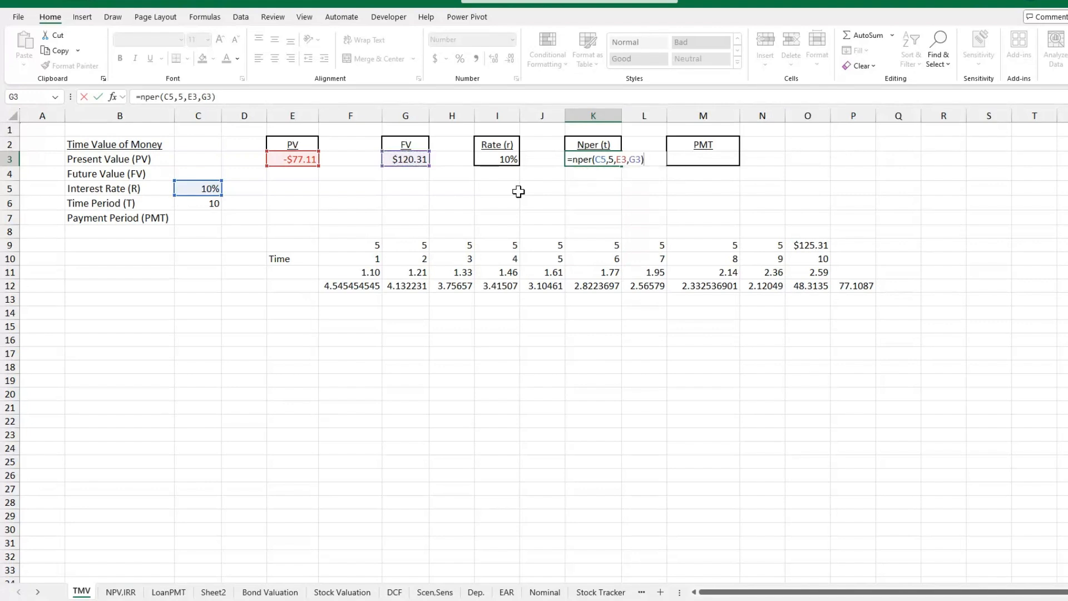
{"action": "key", "text": "Return"}
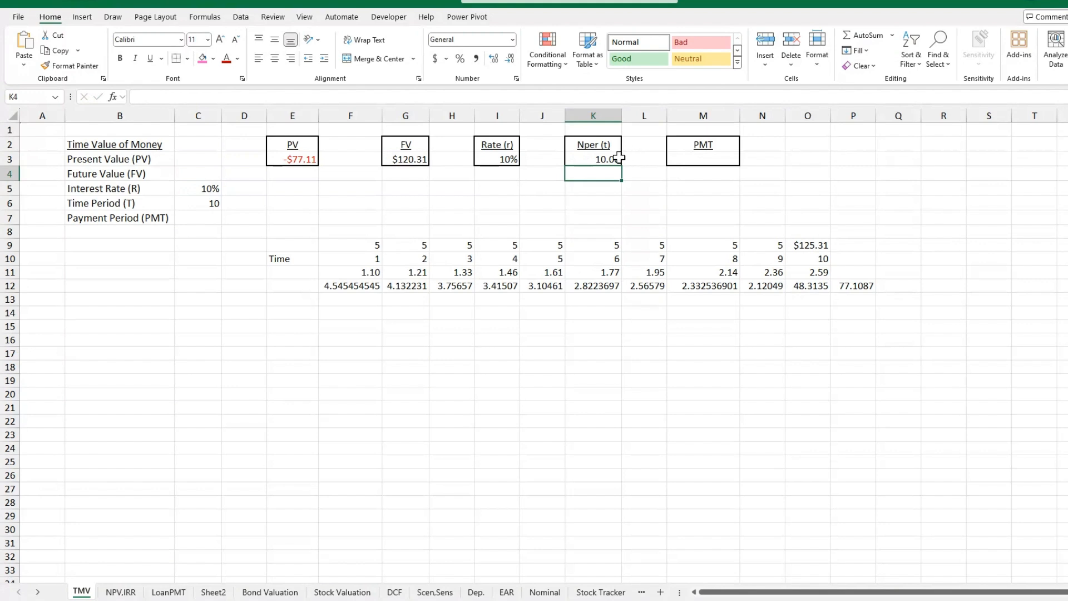
Calculate the periodic payment in M3 with the formula =PMT(C5,C6,E3,G3).
{"action": "left_click", "coordinate": [685, 162]}
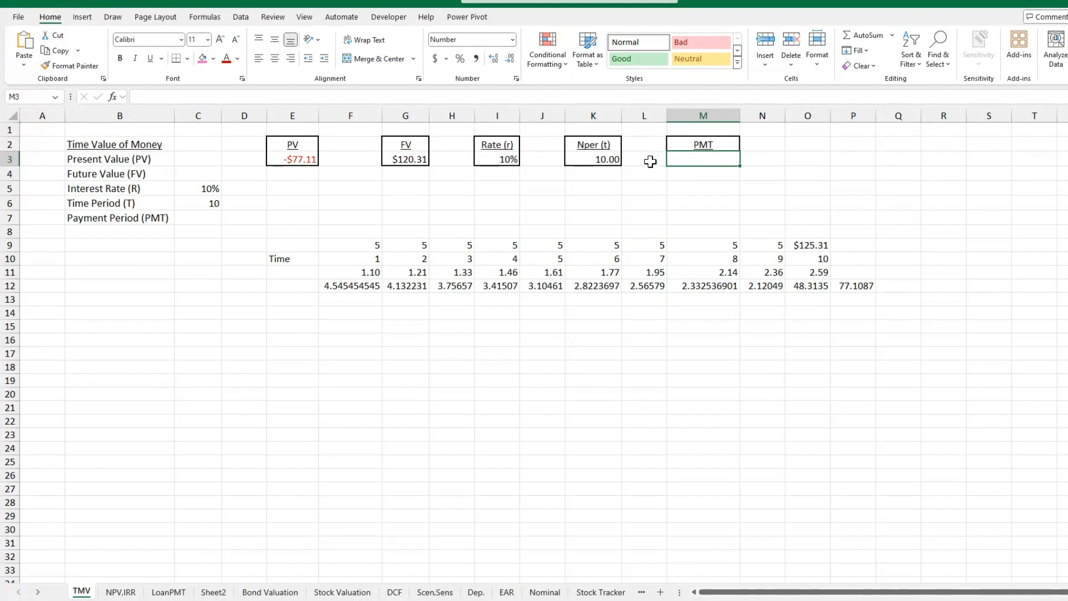
{"action": "type", "text": "=pmt"}
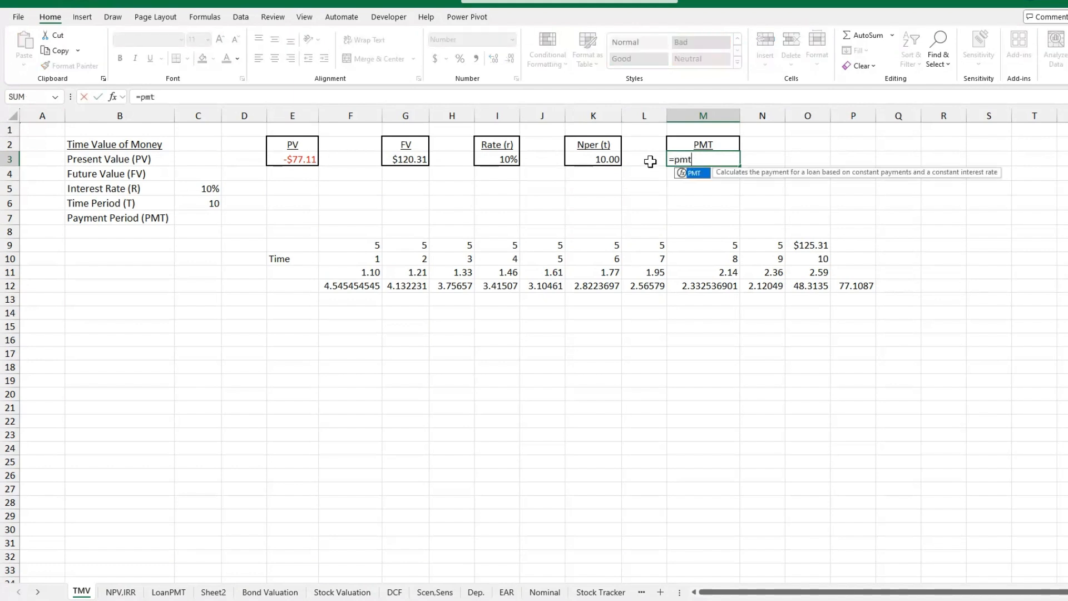
{"action": "type", "text": "("}
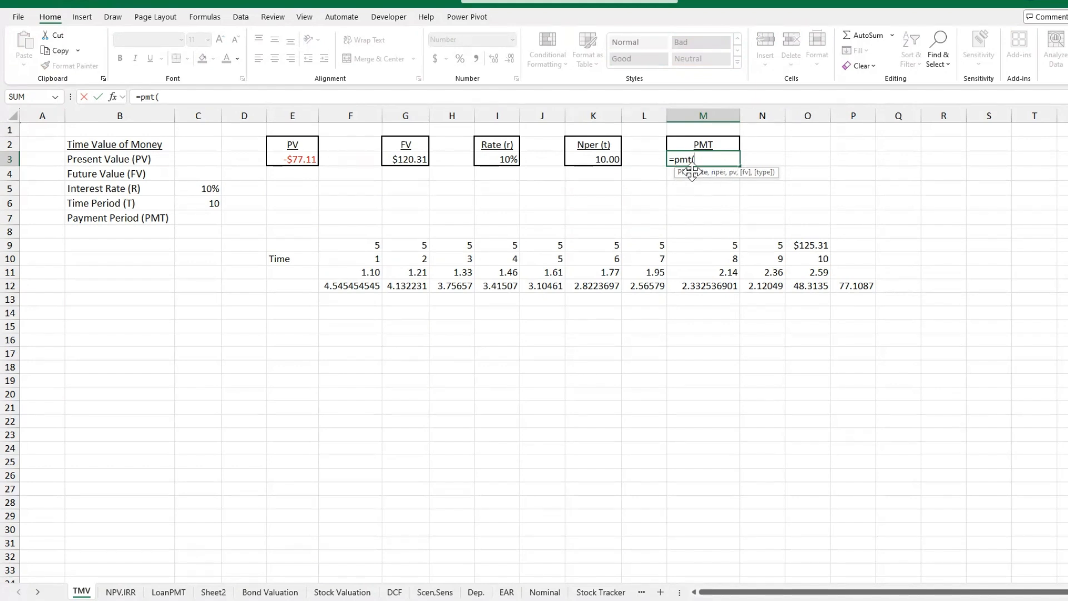
{"action": "left_click", "coordinate": [209, 189]}
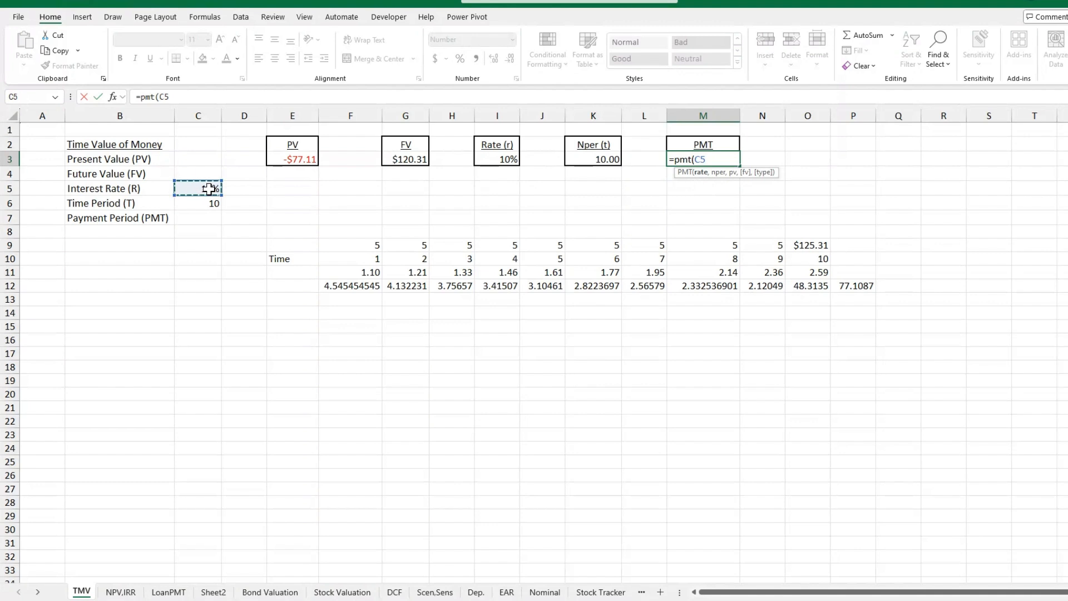
{"action": "type", "text": ","}
{"action": "left_click", "coordinate": [213, 204]}
{"action": "type", "text": ","}
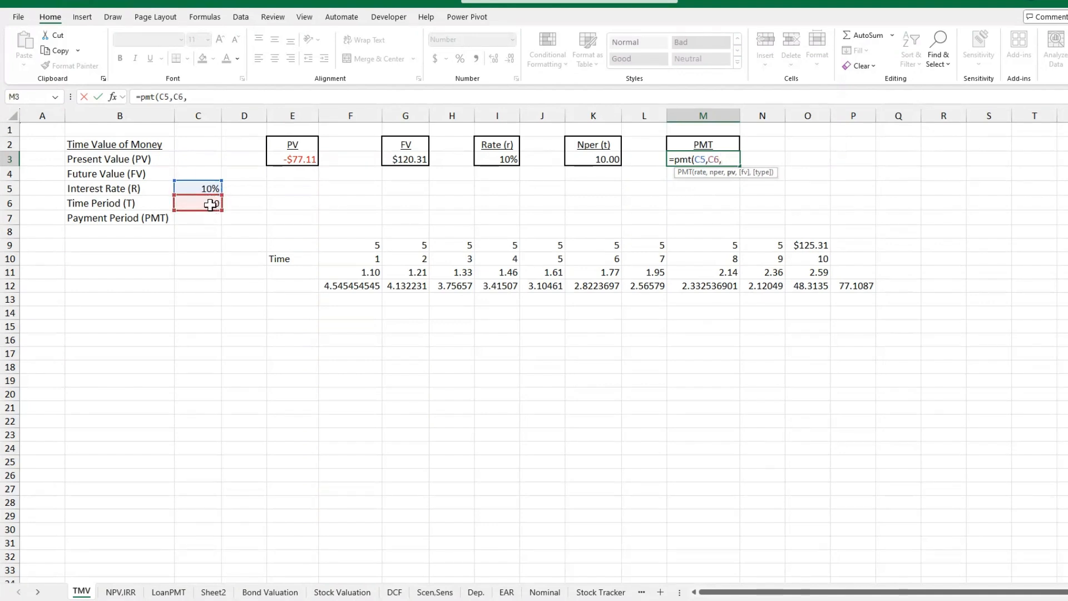
{"action": "left_click", "coordinate": [298, 160]}
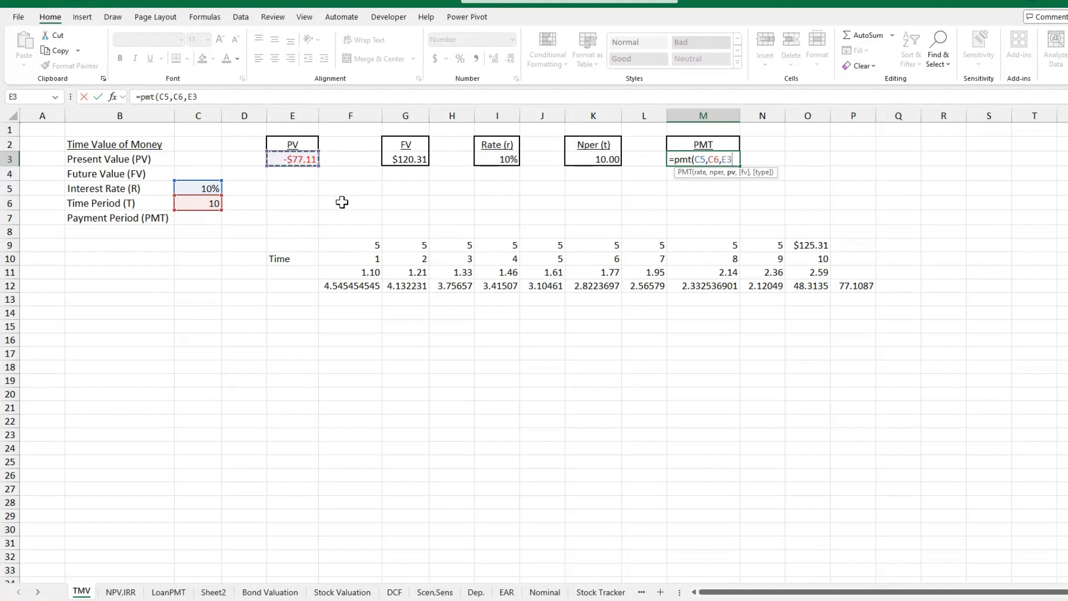
{"action": "type", "text": ","}
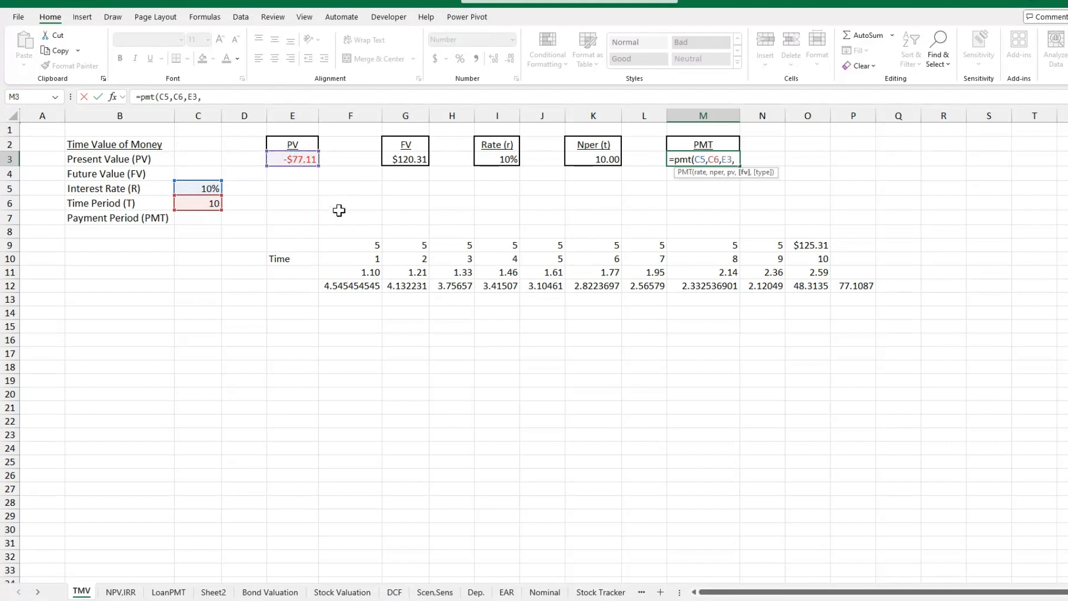
{"action": "left_click", "coordinate": [413, 162]}
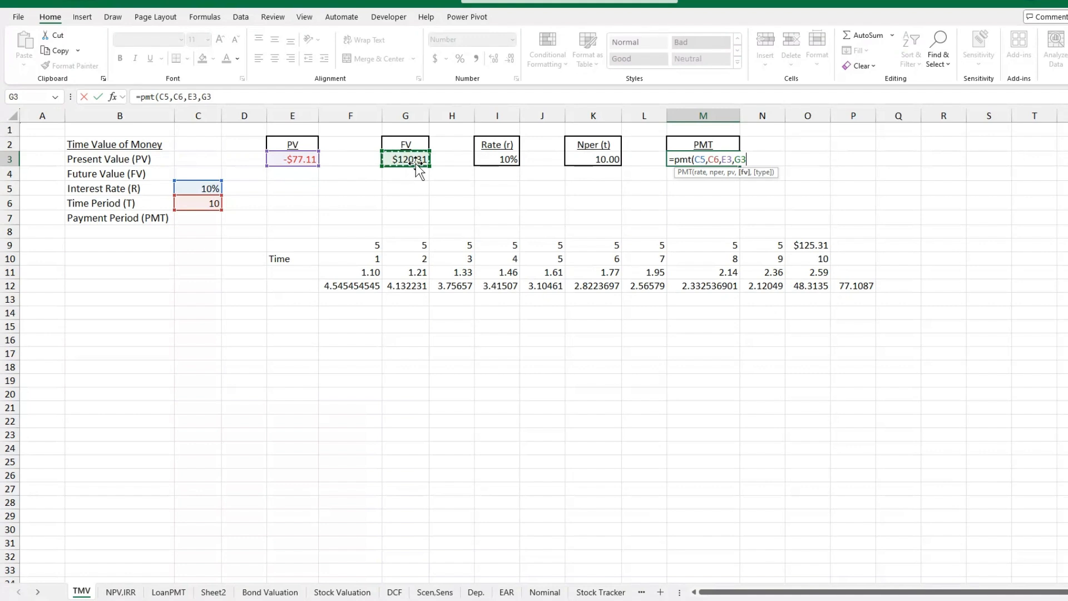
{"action": "type", "text": ")"}
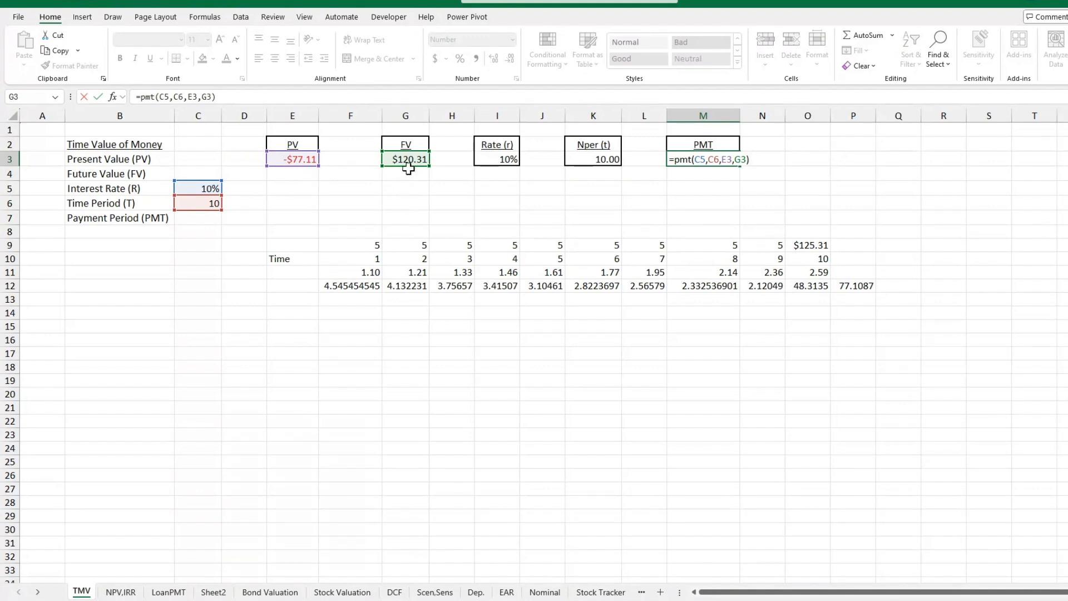
{"action": "key", "text": "Return"}
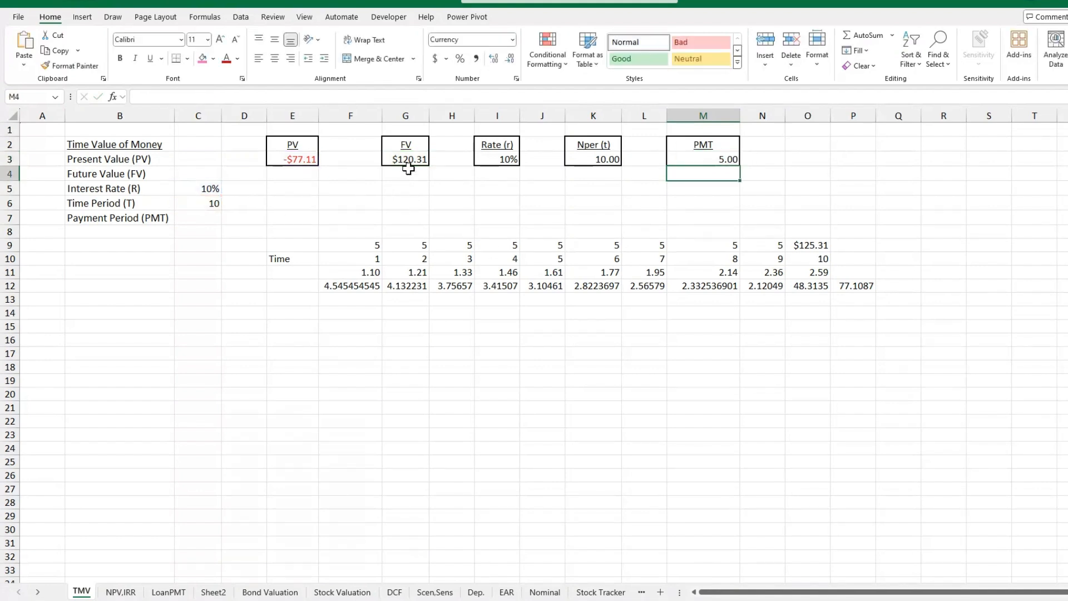
{"action": "left_click", "coordinate": [731, 161]}
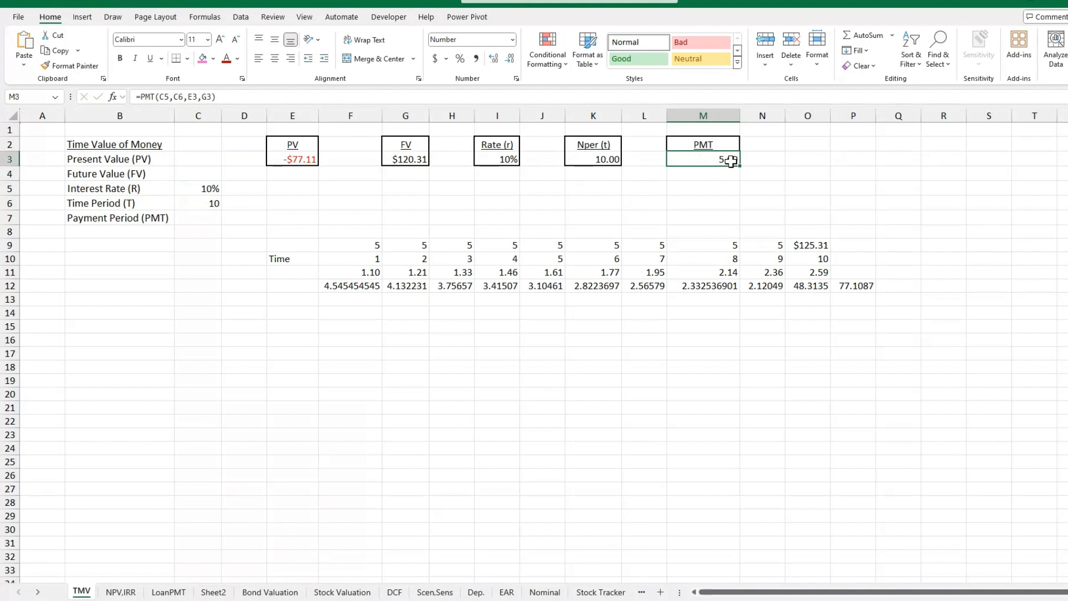